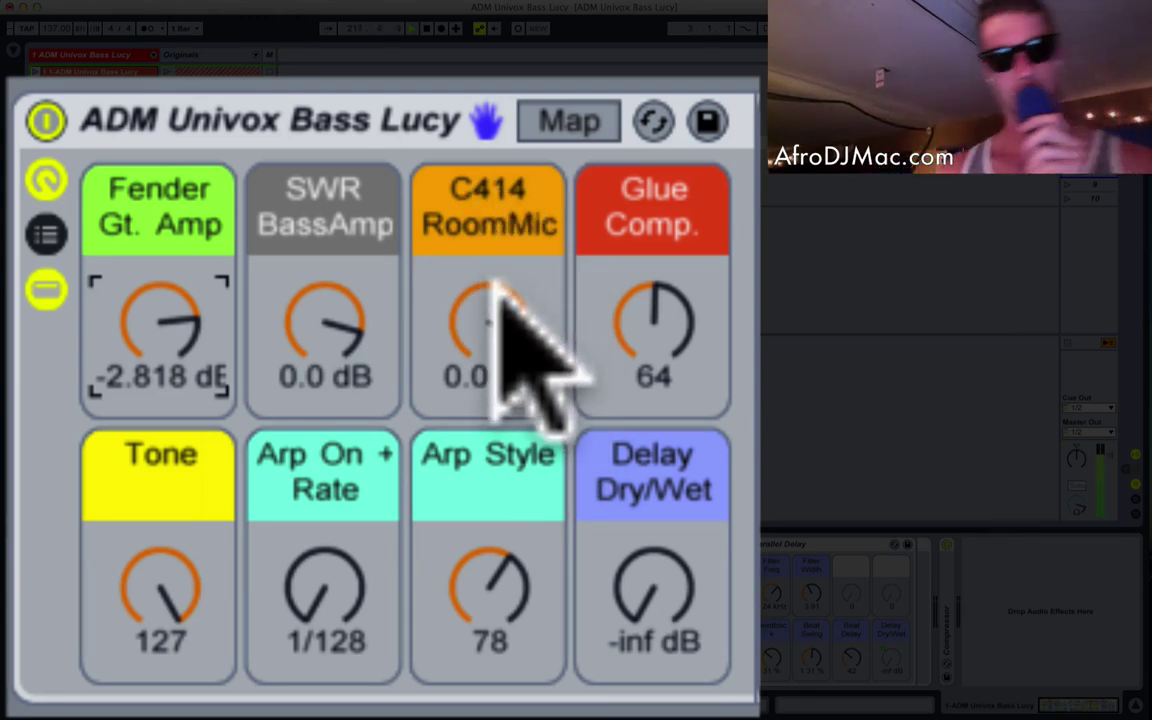
Launch the 1-ADM Univox Bass Lucy clip and set the Red Glue and Yellow Tone rack's LFO Amount to 20.1 and LFO Sync to 1/8.
left_click(33, 75)
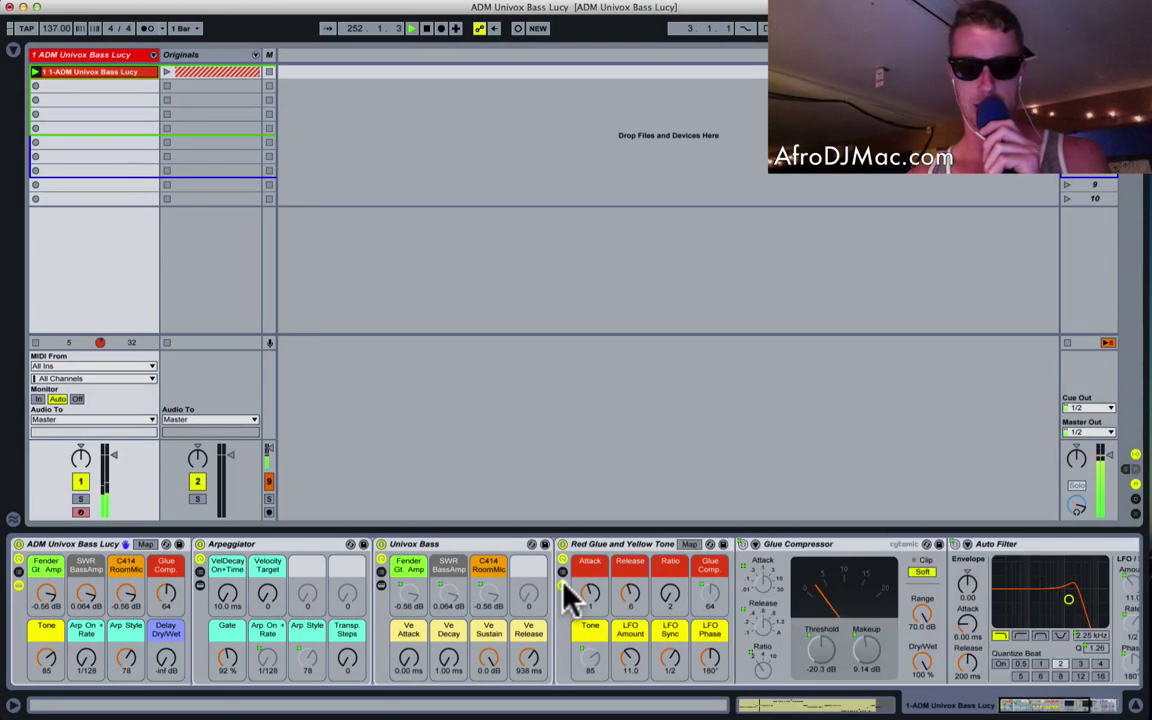
scroll(656, 597, "right", 2)
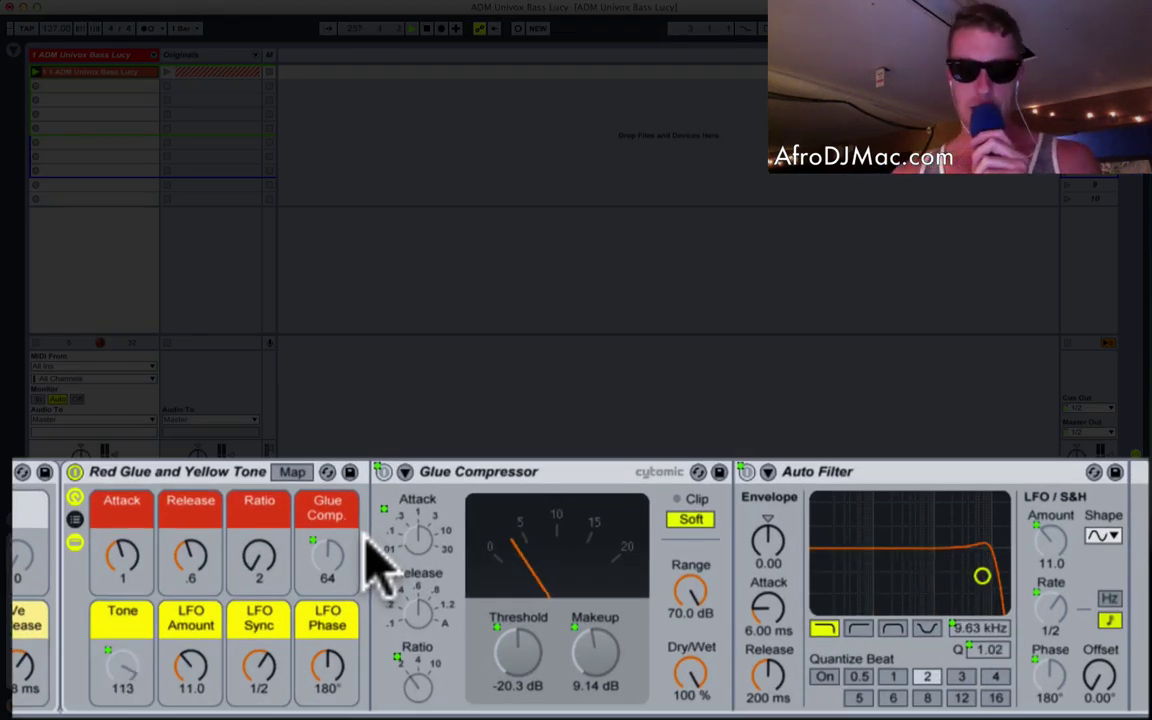
scroll(370, 548, "right", 2)
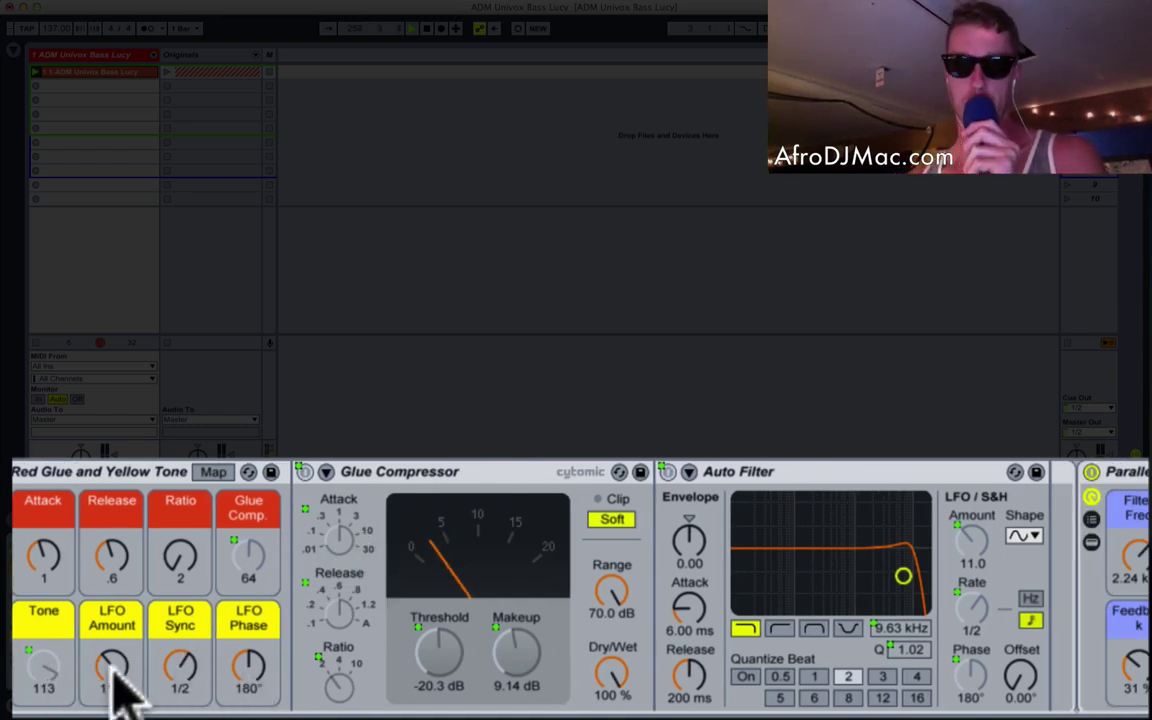
left_click_drag(116, 681, 178, 640)
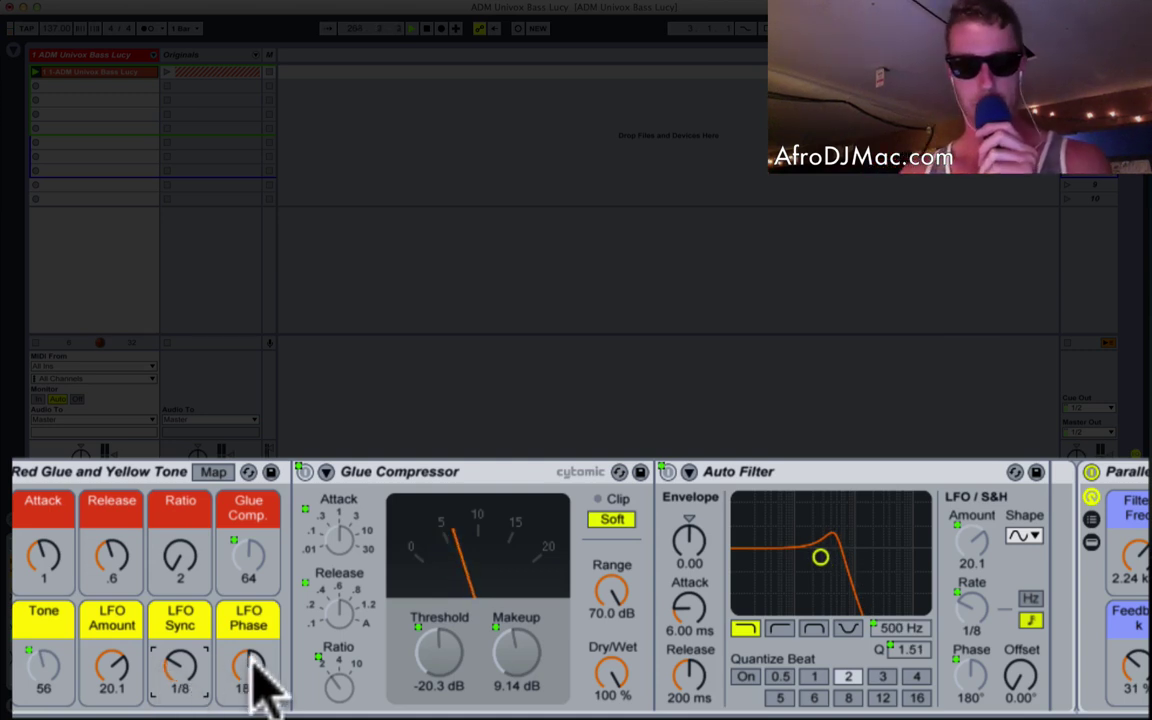
Try the Red Glue and Yellow Tone rack's LFO Phase at 0° and set it back to 180°.
left_click_drag(254, 668, 254, 712)
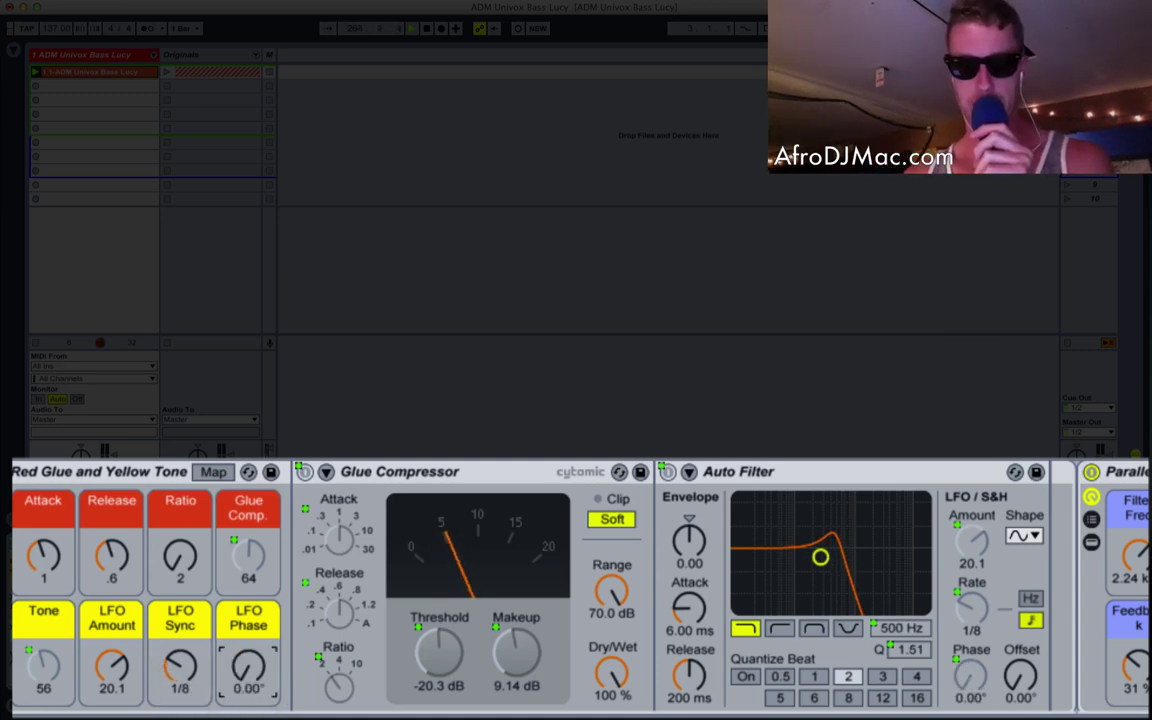
left_click_drag(249, 668, 249, 619)
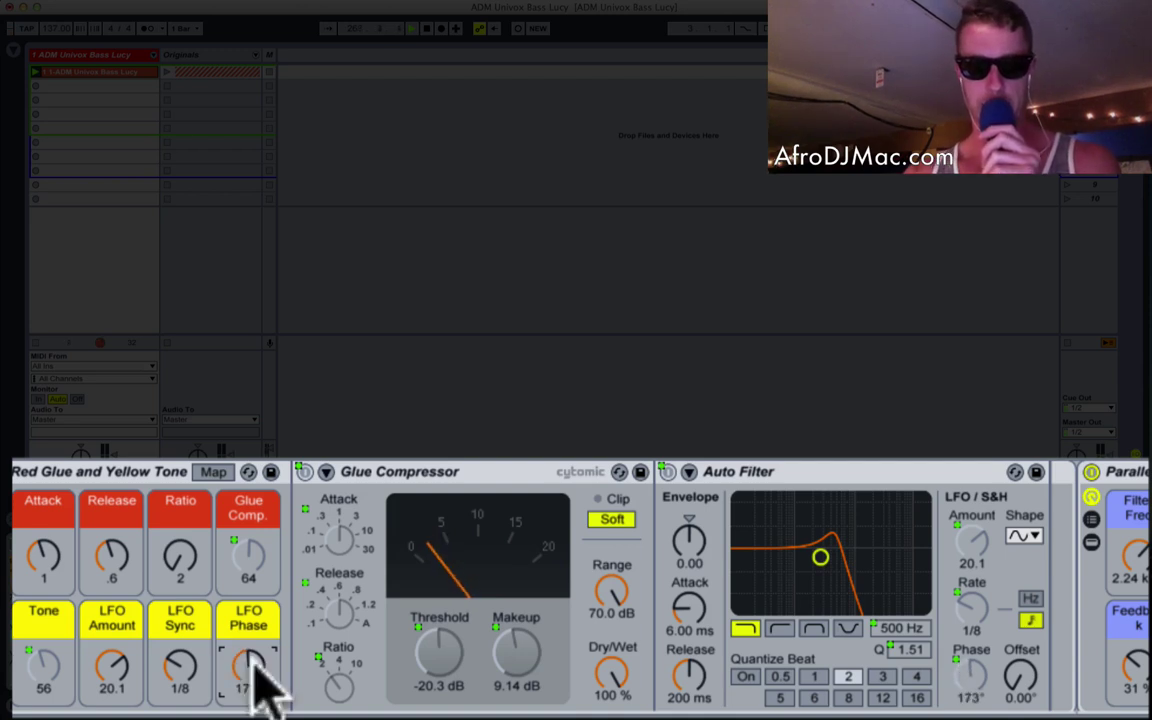
type("180")
key("Return")
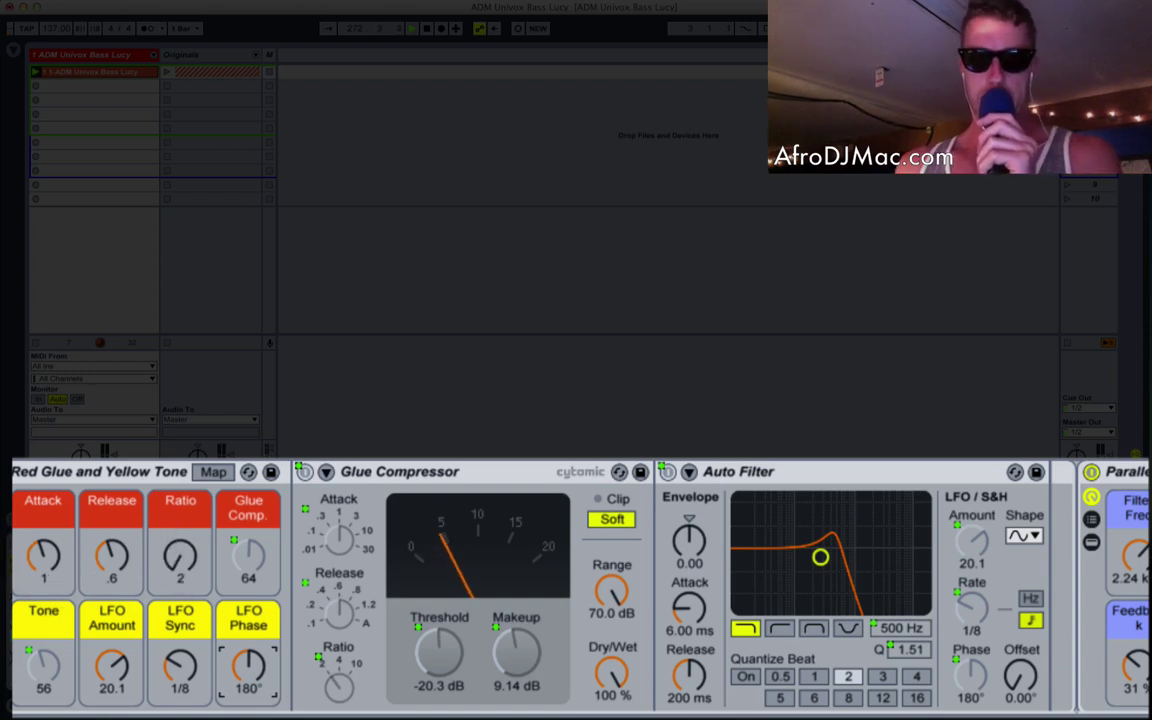
Hide the devices inside the Red Glue and Yellow Tone rack and show the device inside the Arpeggiator rack.
left_click(3, 542)
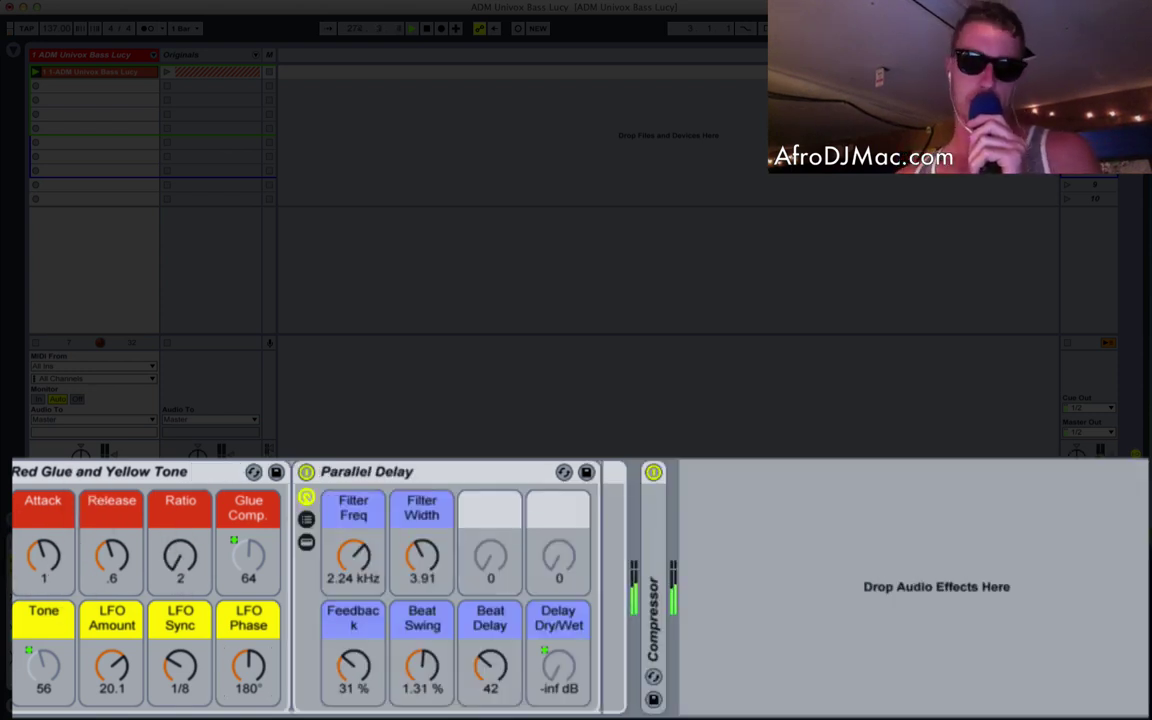
left_click(112, 473)
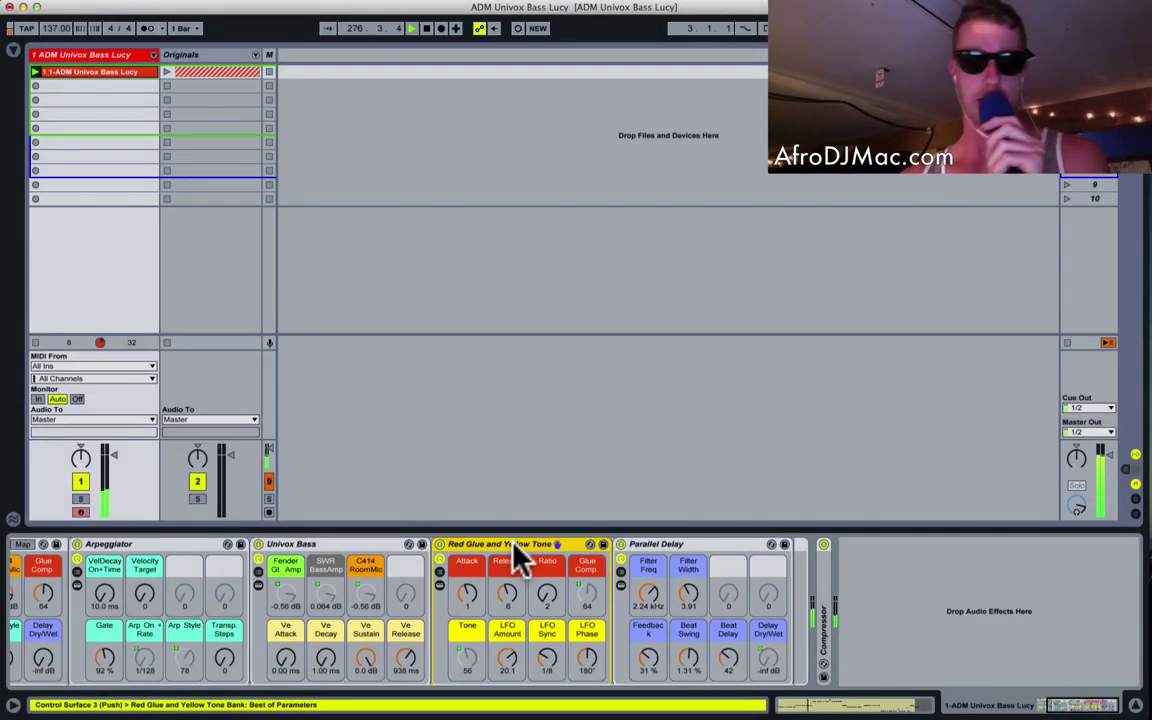
scroll(190, 480, "left", 3)
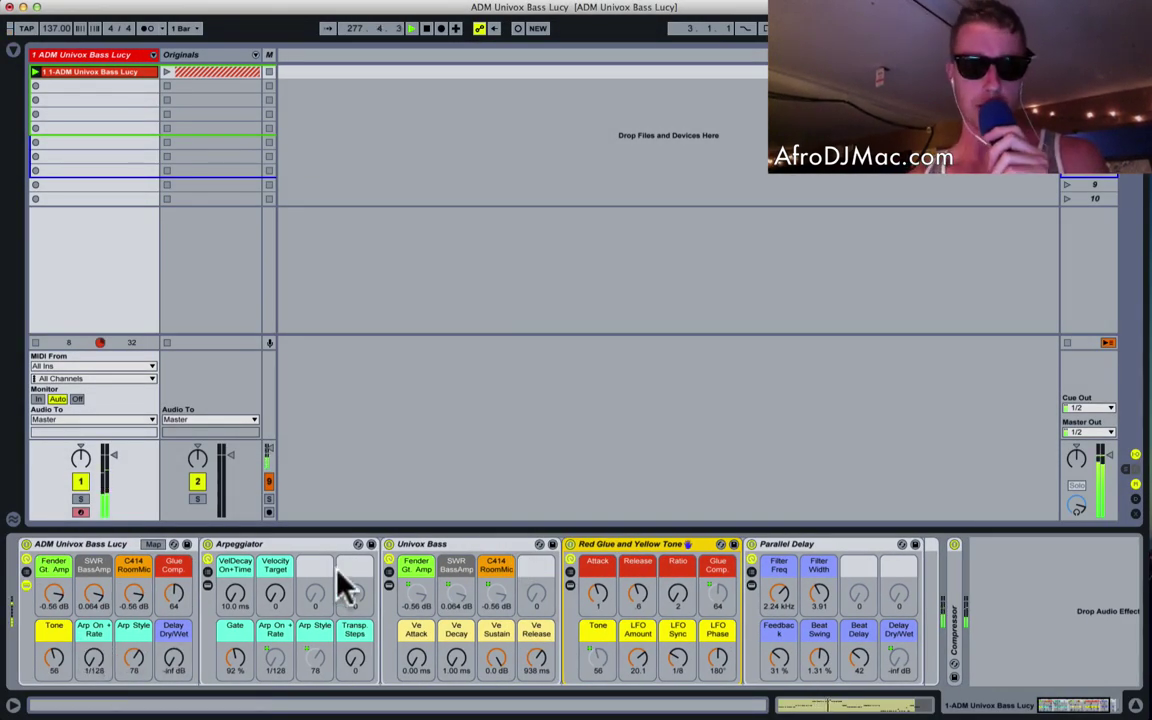
left_click(209, 587)
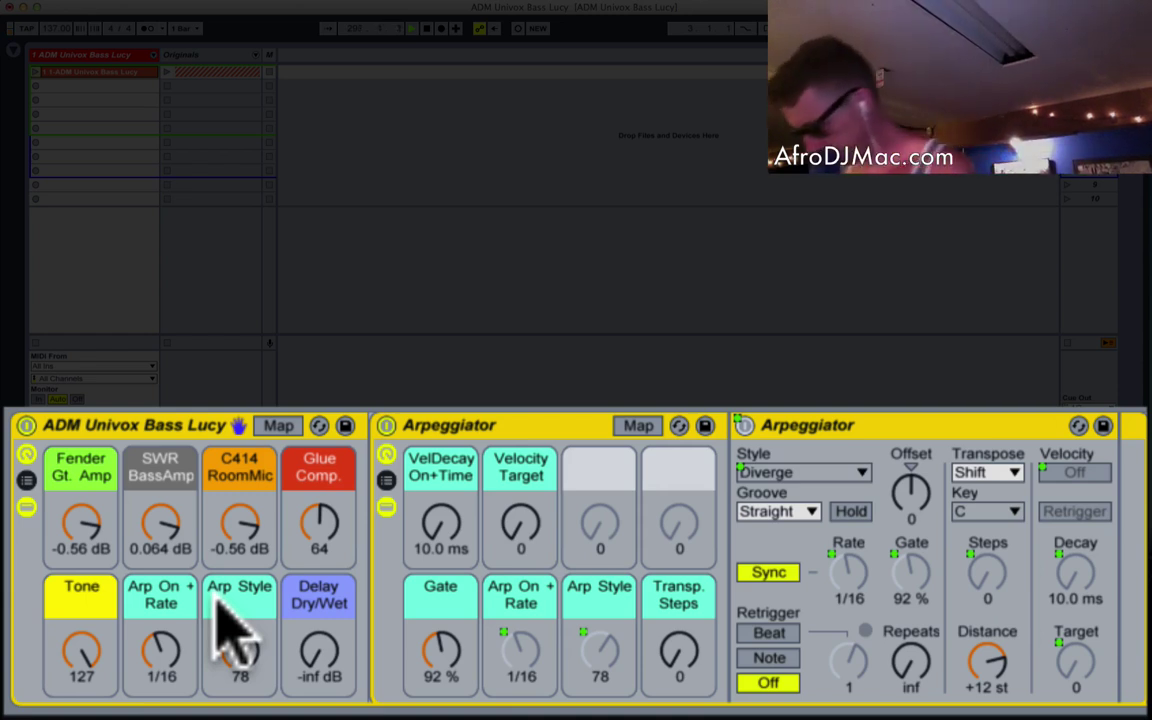
Audition the Arp Style macro at Pinky UpDown, Play Order and Thumb UpDown, and leave it at 46.
scroll(228, 628, "down", 10)
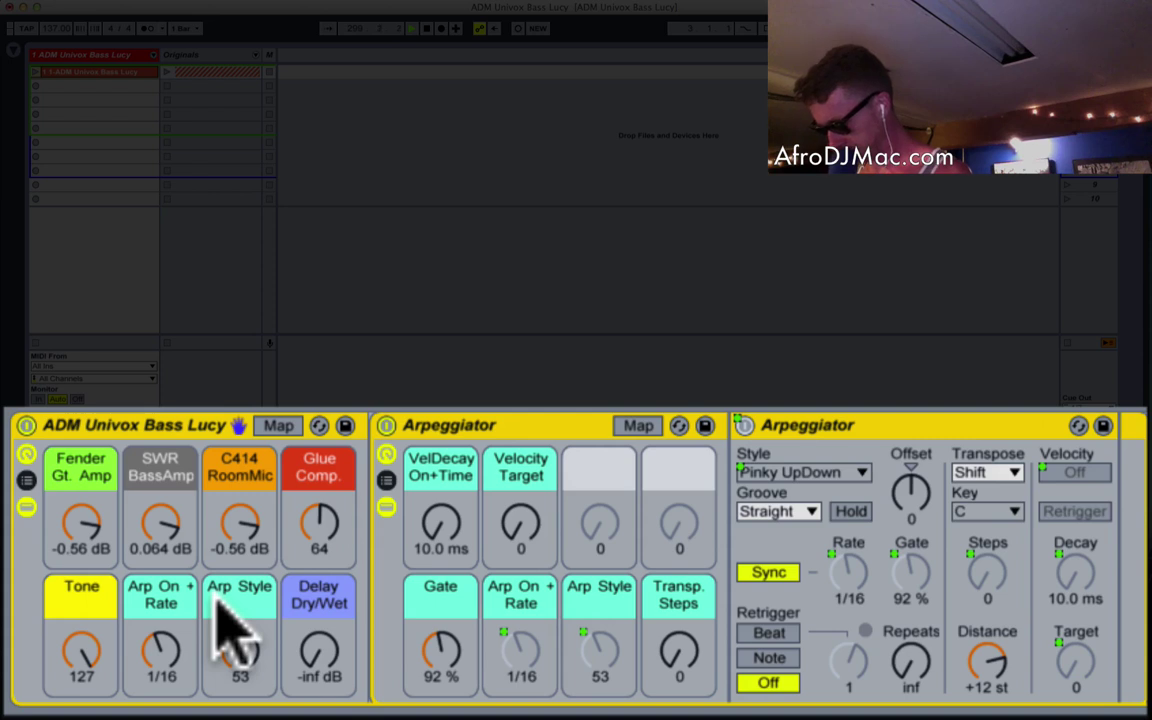
scroll(228, 628, "down", 10)
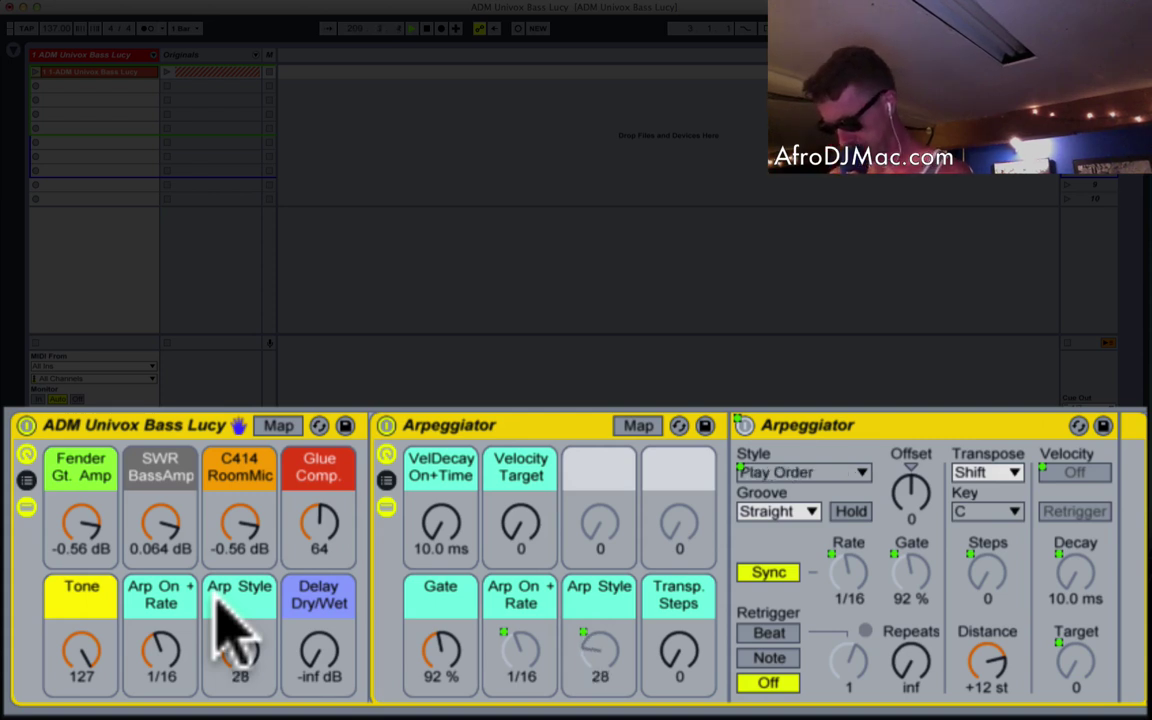
scroll(228, 628, "up", 3)
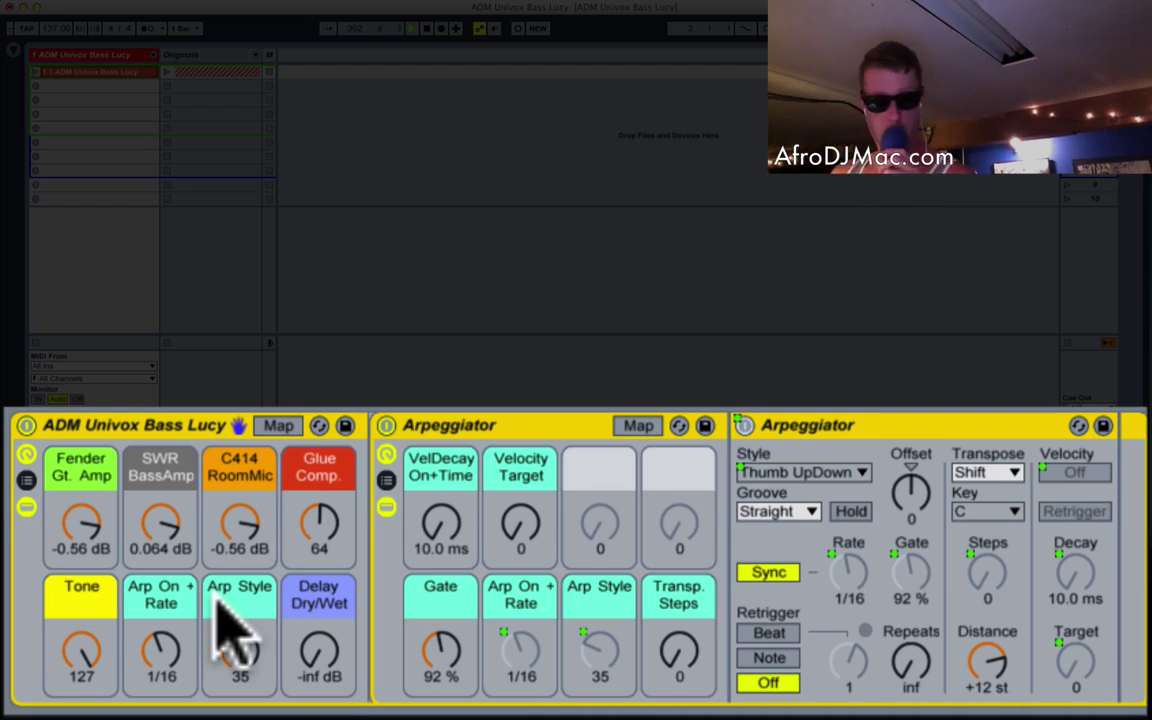
scroll(228, 628, "down", 4)
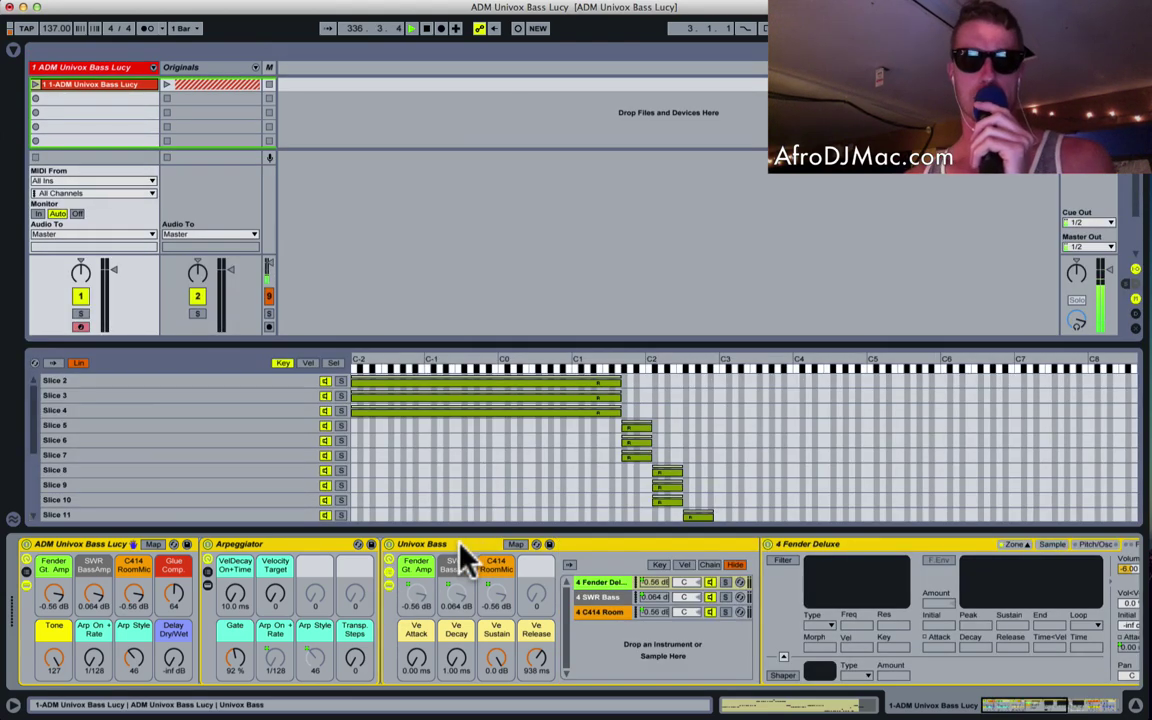
Select the Univox Bass rack and go through its Fender Deluxe, SWR Bass and C414 Room chains, ending on Fender Deluxe.
left_click(458, 546)
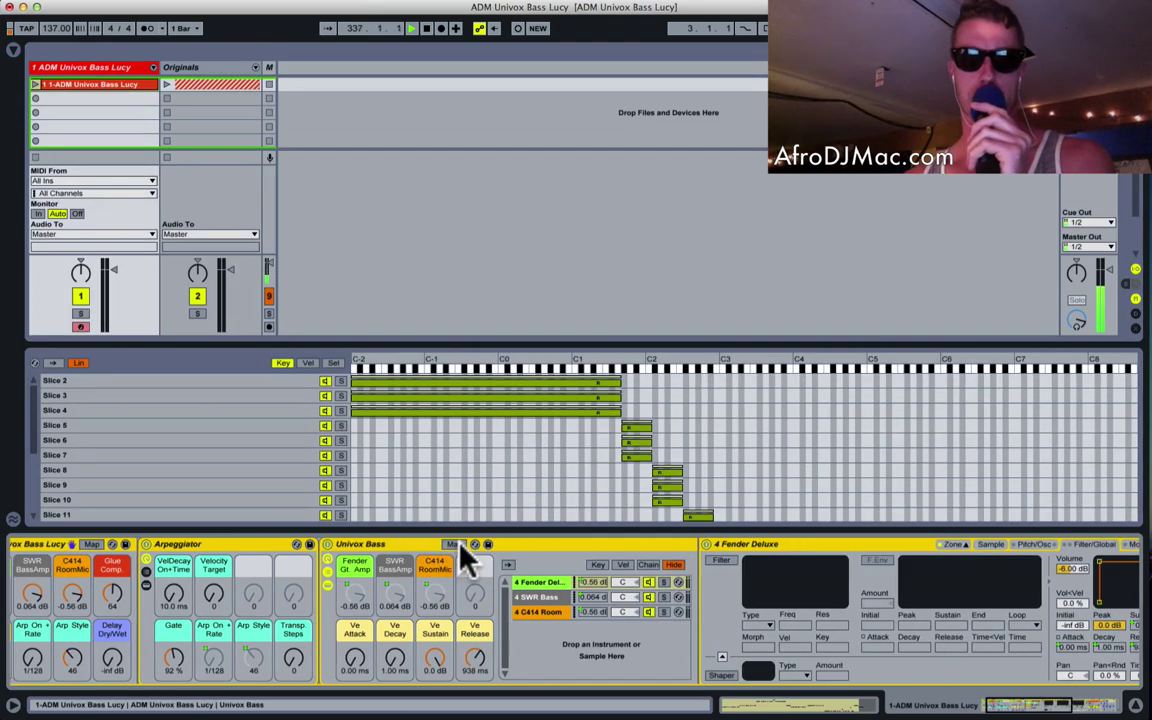
left_click(386, 547)
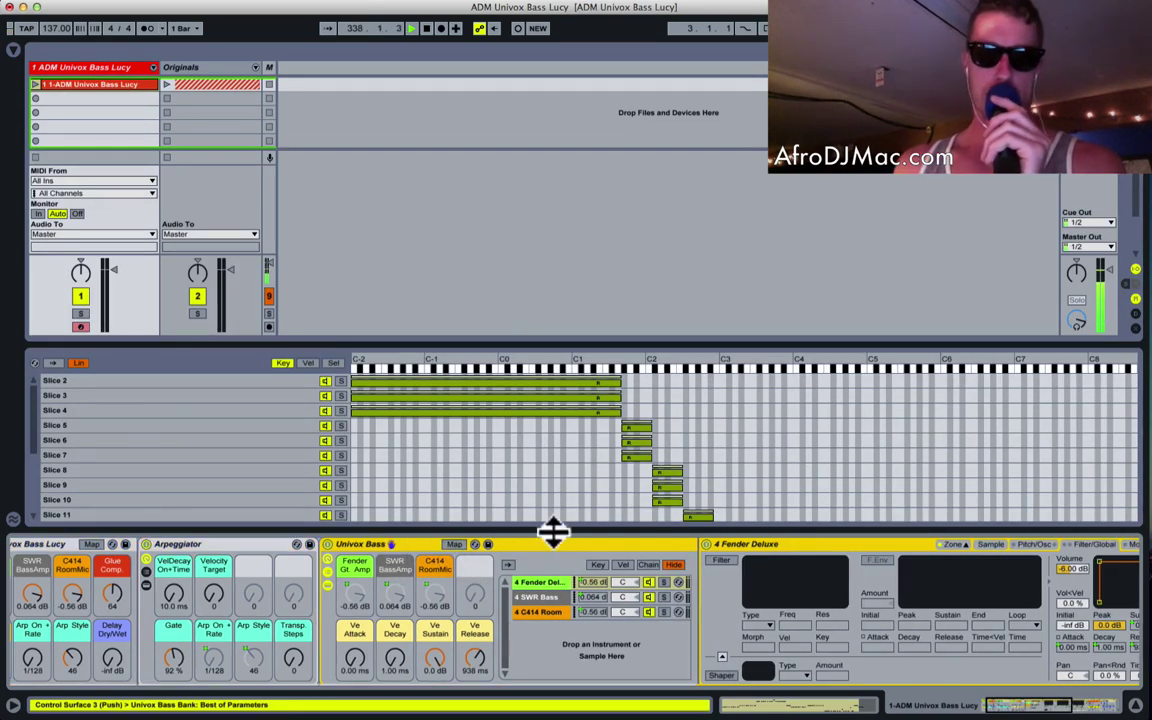
left_click(470, 584)
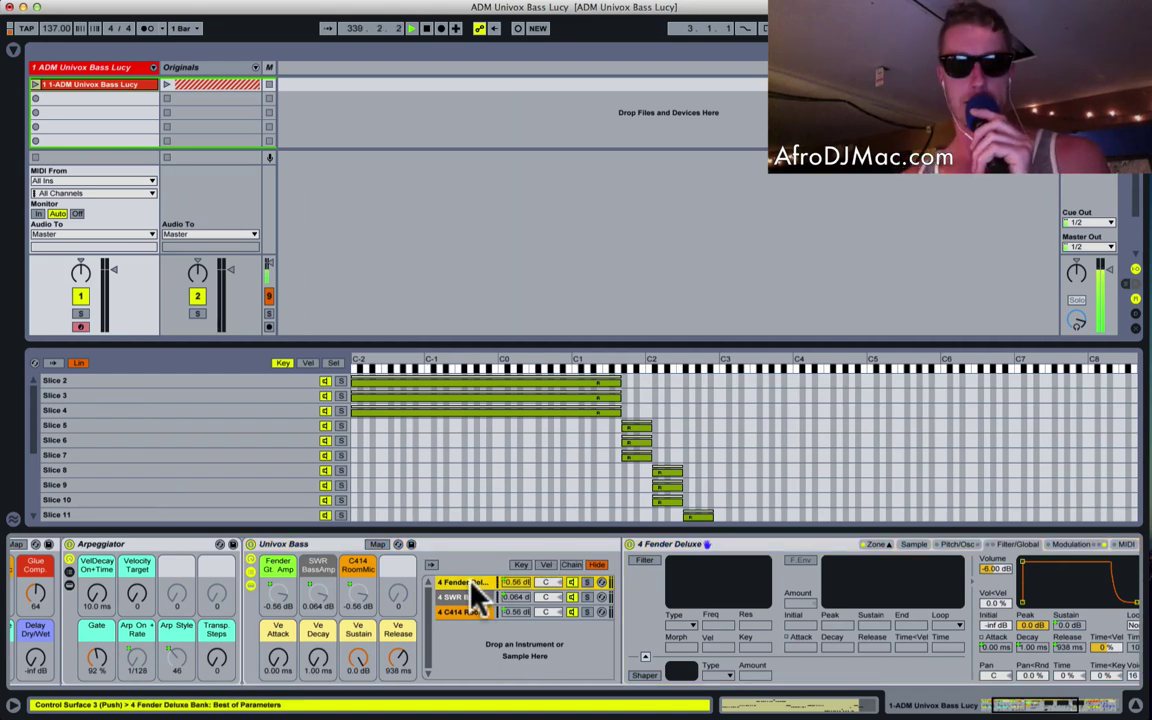
left_click(468, 597)
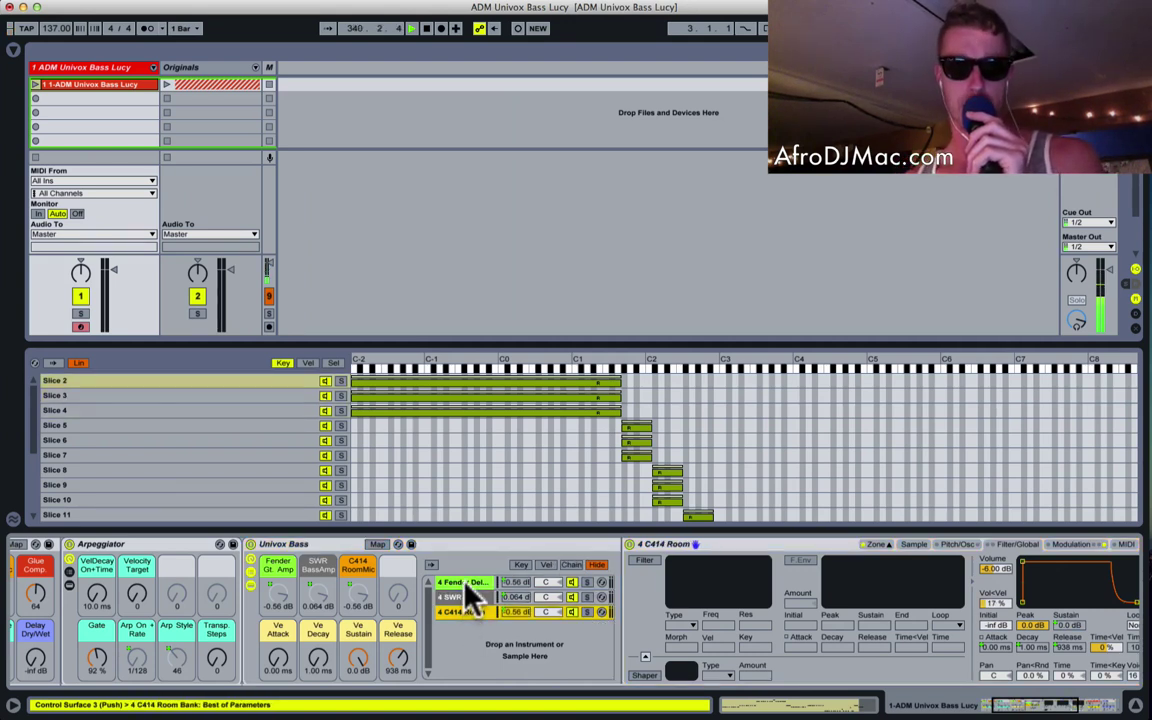
left_click(465, 584)
left_click(466, 598)
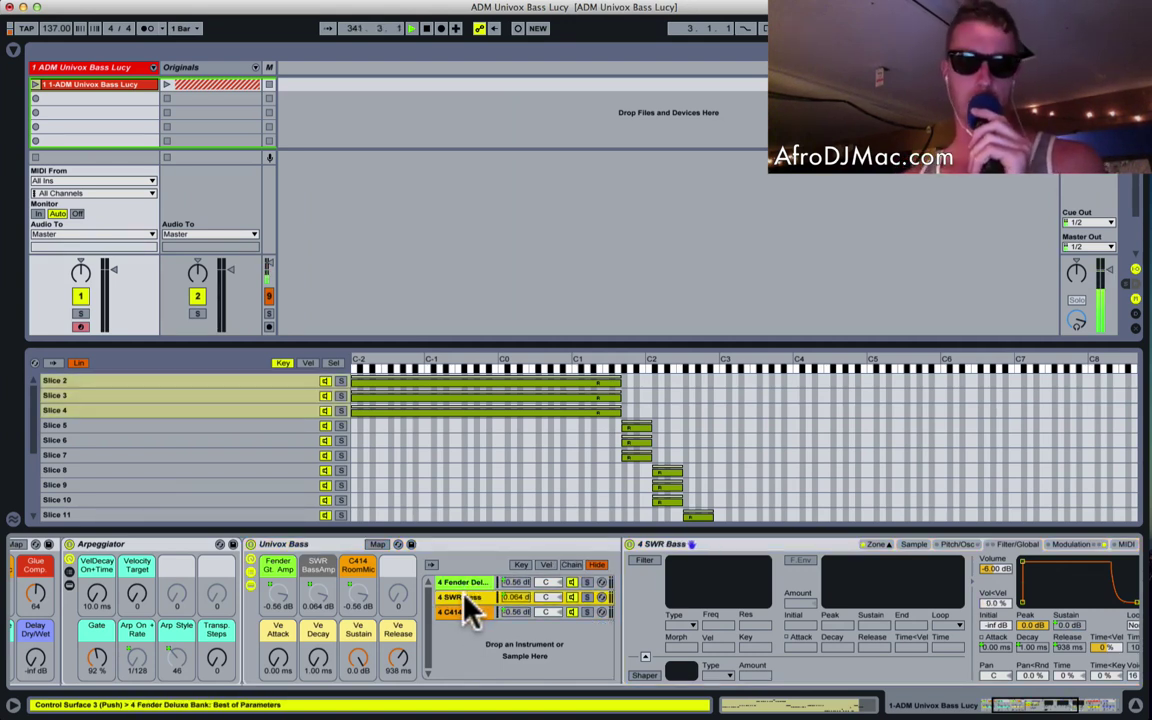
left_click(458, 612)
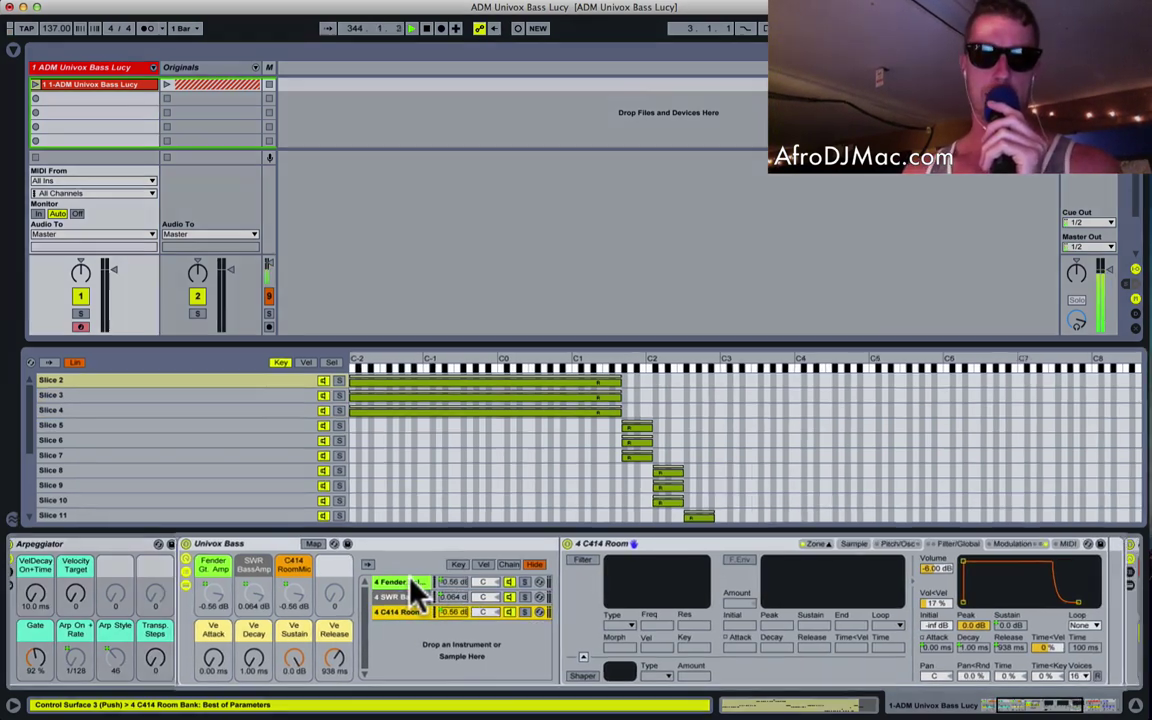
left_click(465, 583)
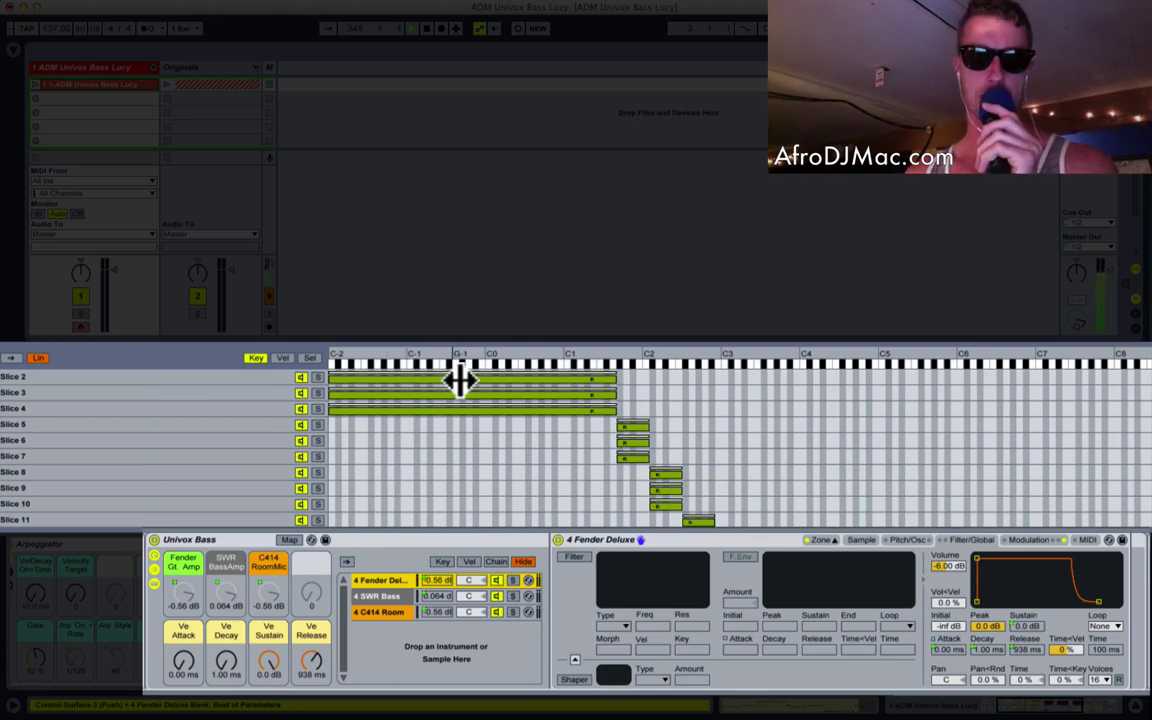
Examine how the Fender Deluxe sample slices are grouped across the keyboard in the key zones.
scroll(458, 378, "down", 4)
scroll(458, 378, "up", 4)
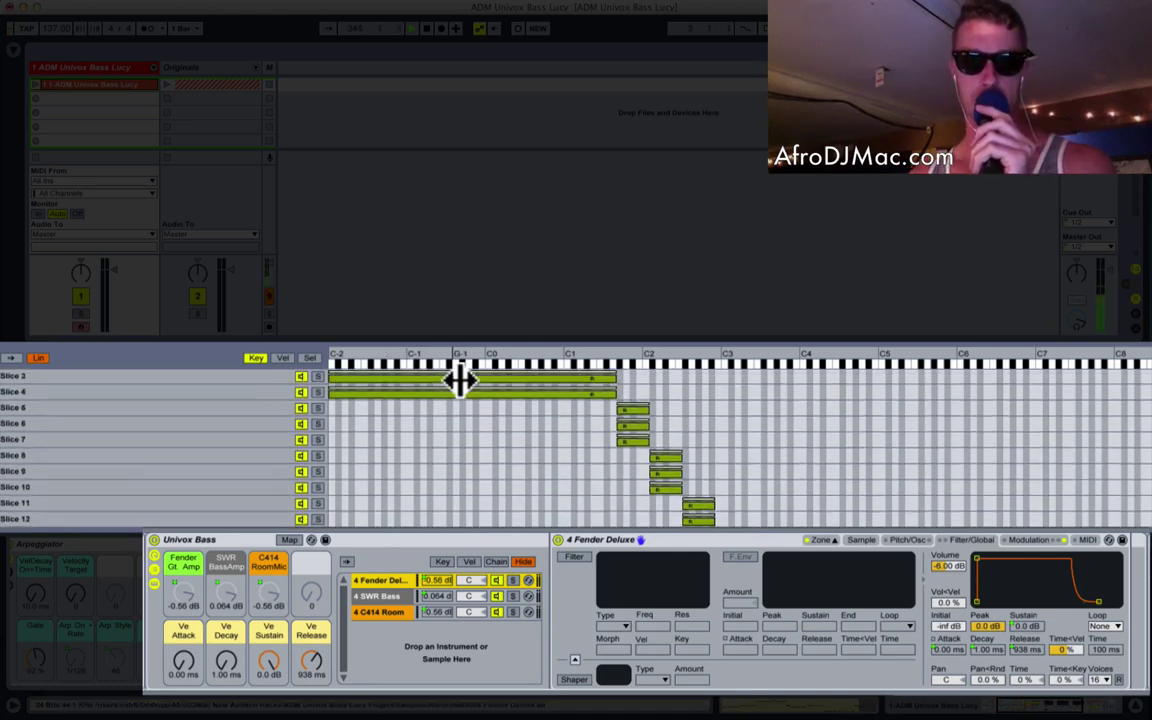
scroll(459, 378, "down", 4)
scroll(459, 378, "up", 4)
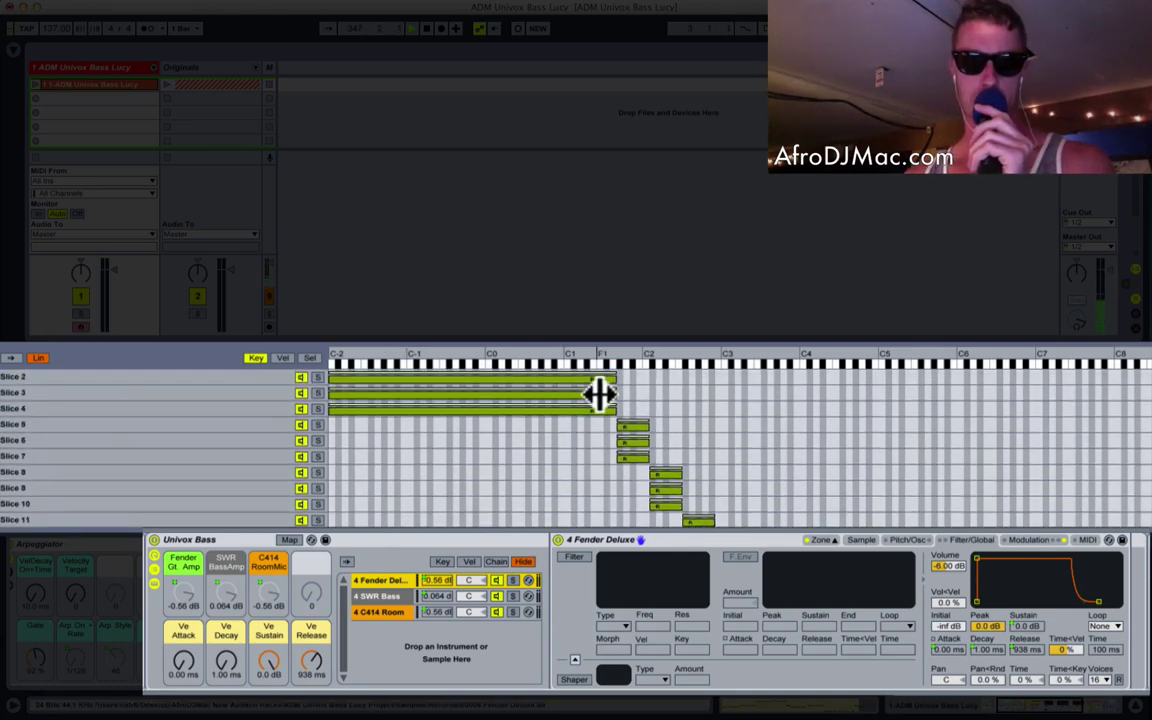
scroll(599, 394, "down", 4)
scroll(599, 394, "up", 4)
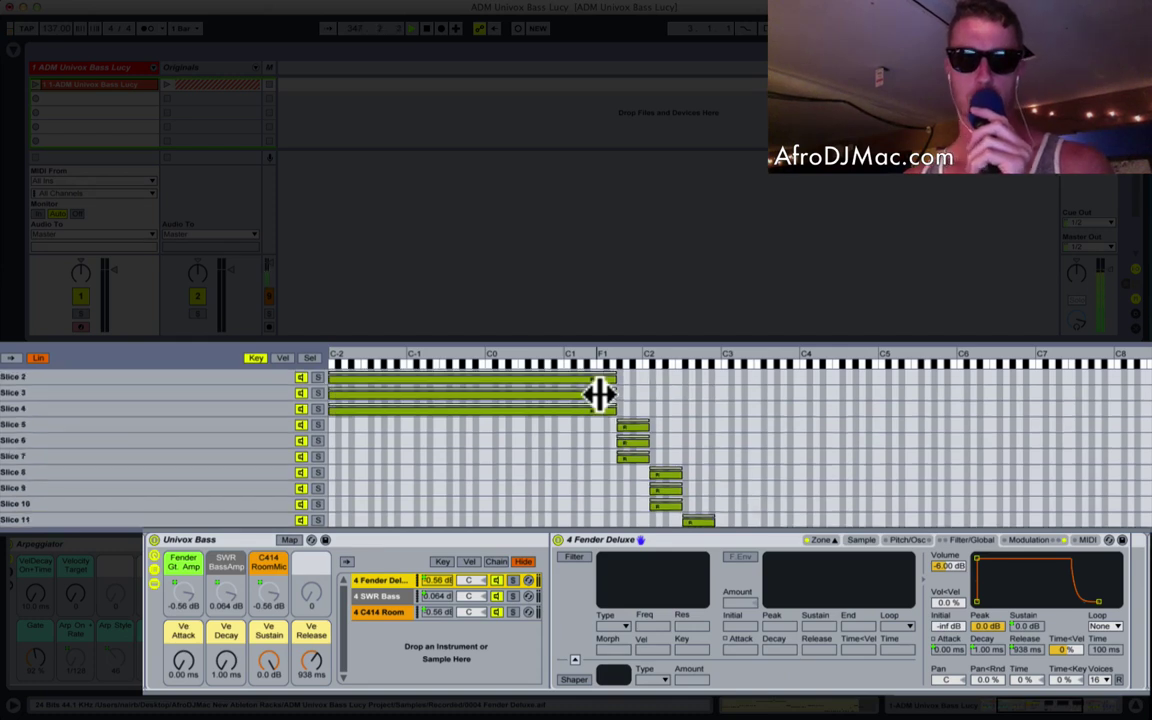
Show the Fender Deluxe sample select zones and step through Slice 2, Slice 3 and Slice 4, ending on Slice 2.
left_click(310, 358)
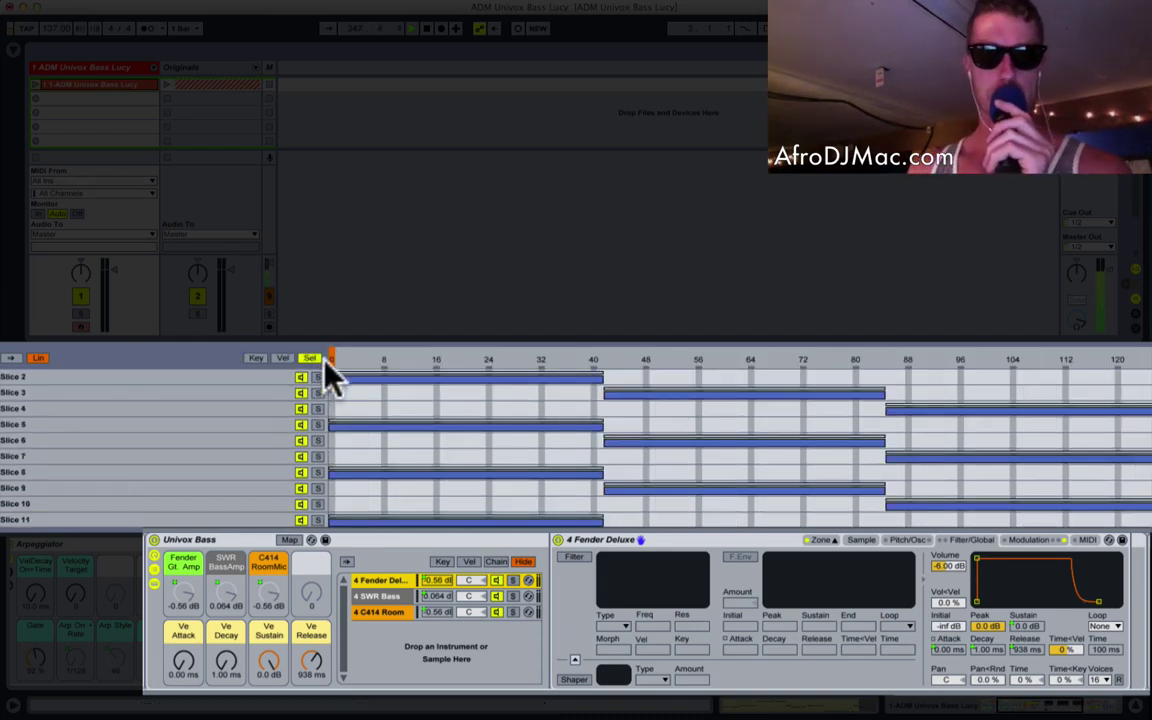
left_click(252, 376)
left_click(252, 392)
left_click(252, 408)
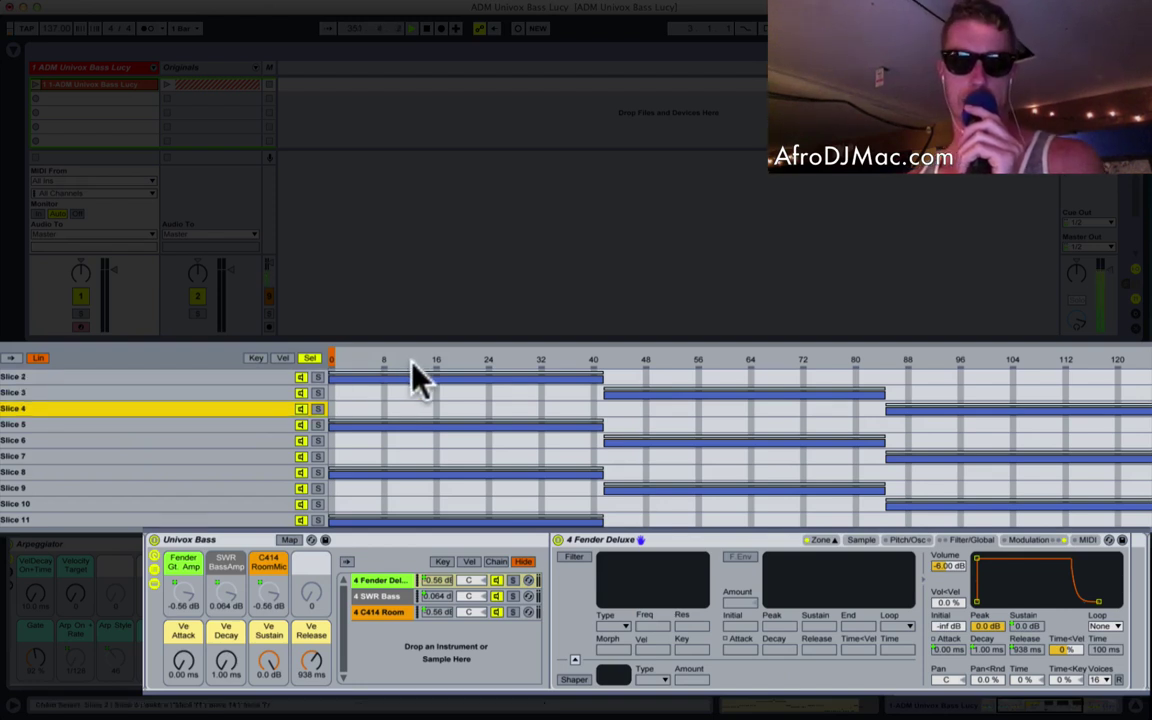
left_click(252, 376)
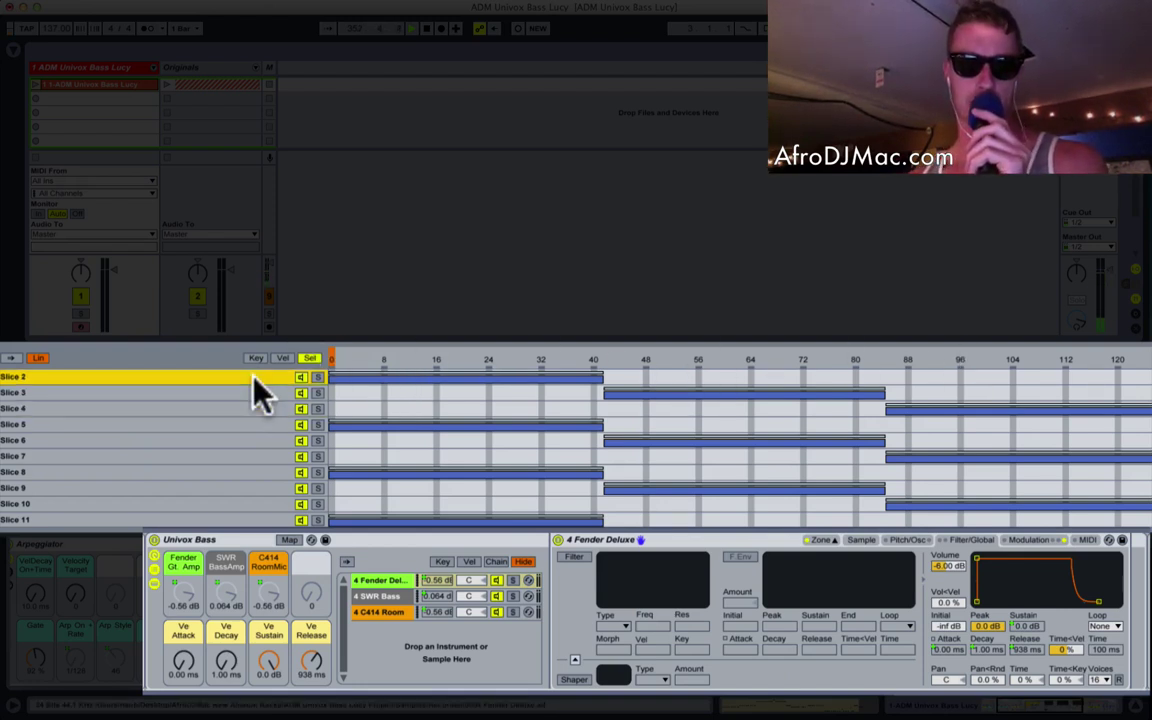
Show the Fender Deluxe sampler's modulation settings and launch the 1-ADM Univox Bass Lucy clip again.
left_click(1035, 545)
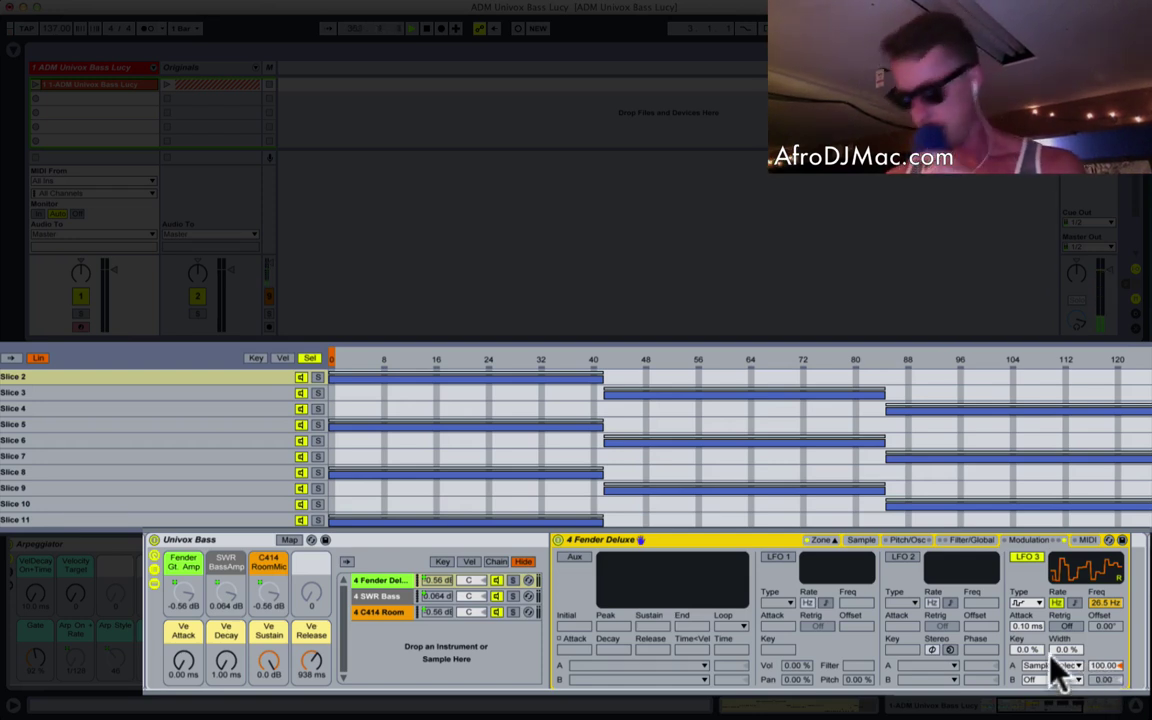
scroll(425, 560, "up", 3)
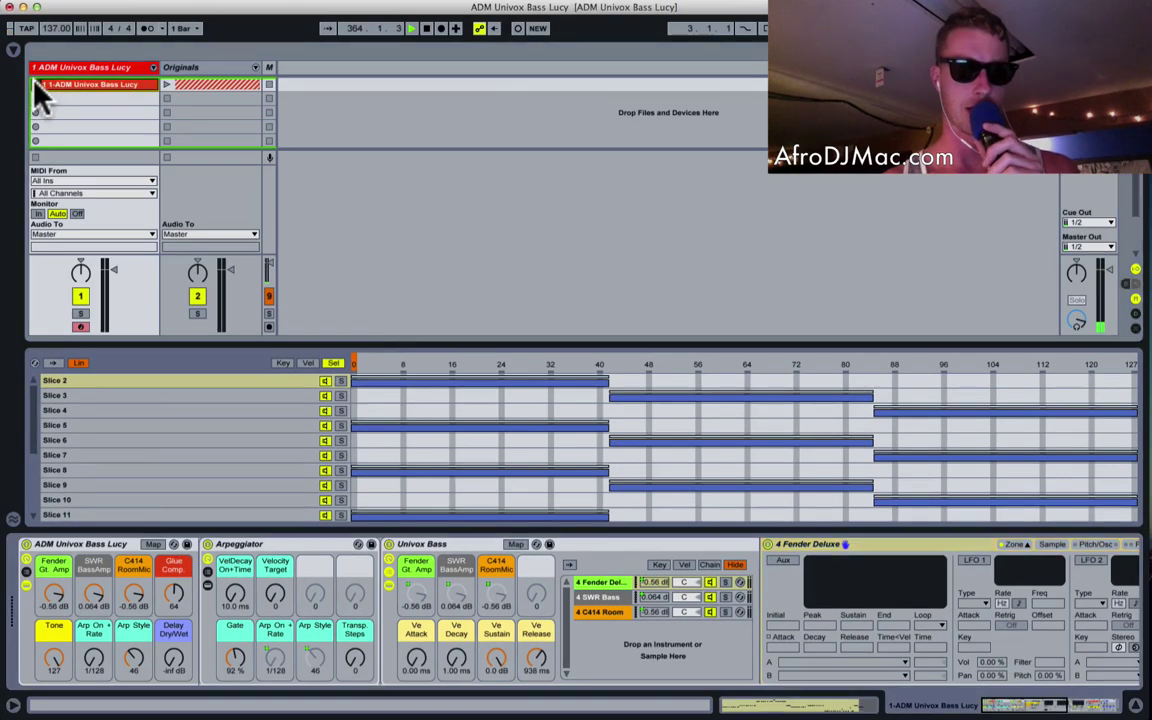
left_click(36, 84)
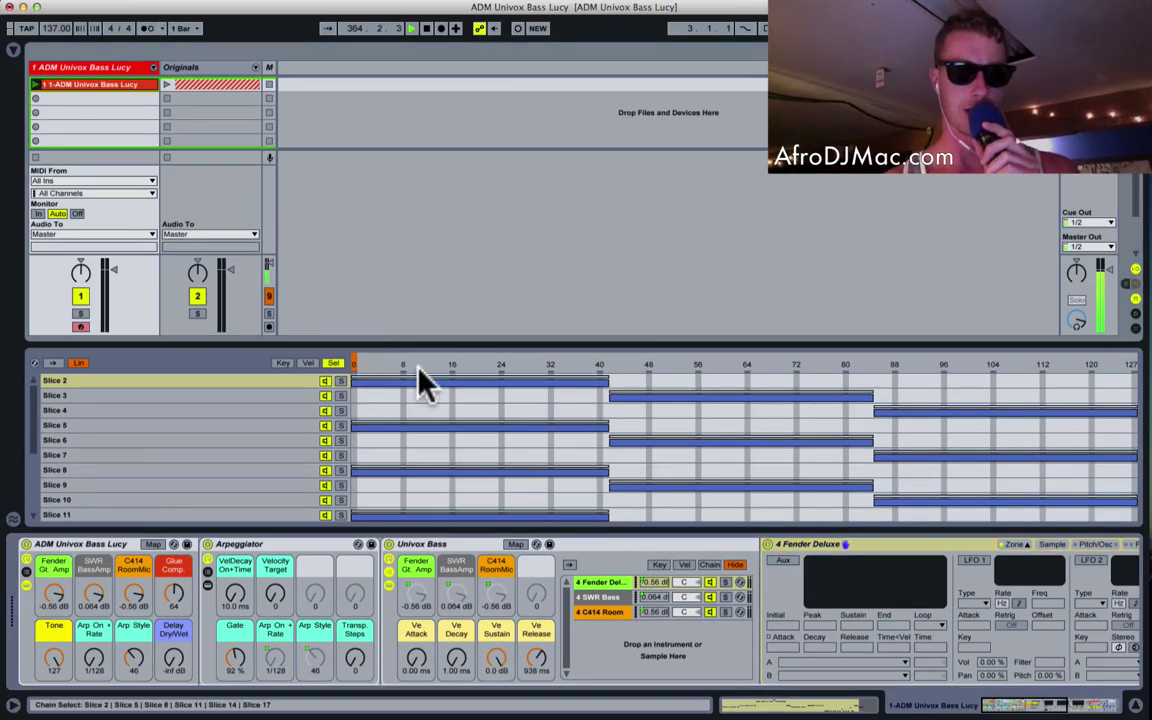
Lower the Fender Gt. Amp and C414 RoomMic macros to -inf dB and select the 4 SWR Bass chain.
scroll(636, 578, "right", 2)
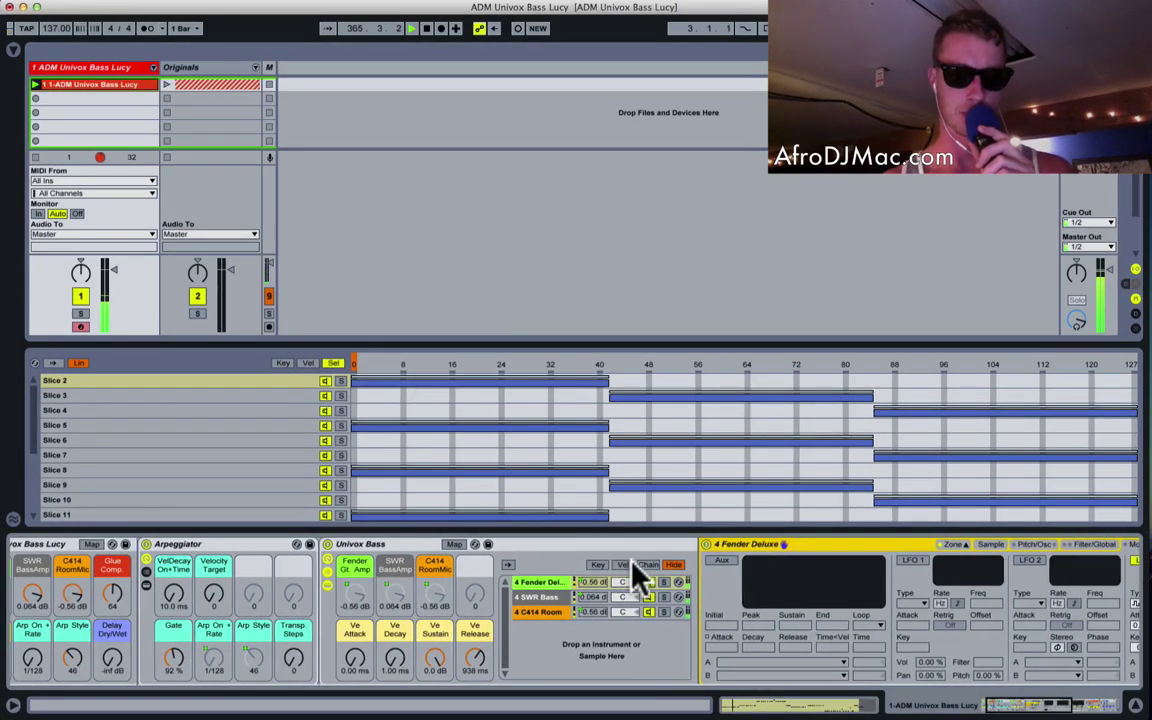
scroll(636, 578, "left", 2)
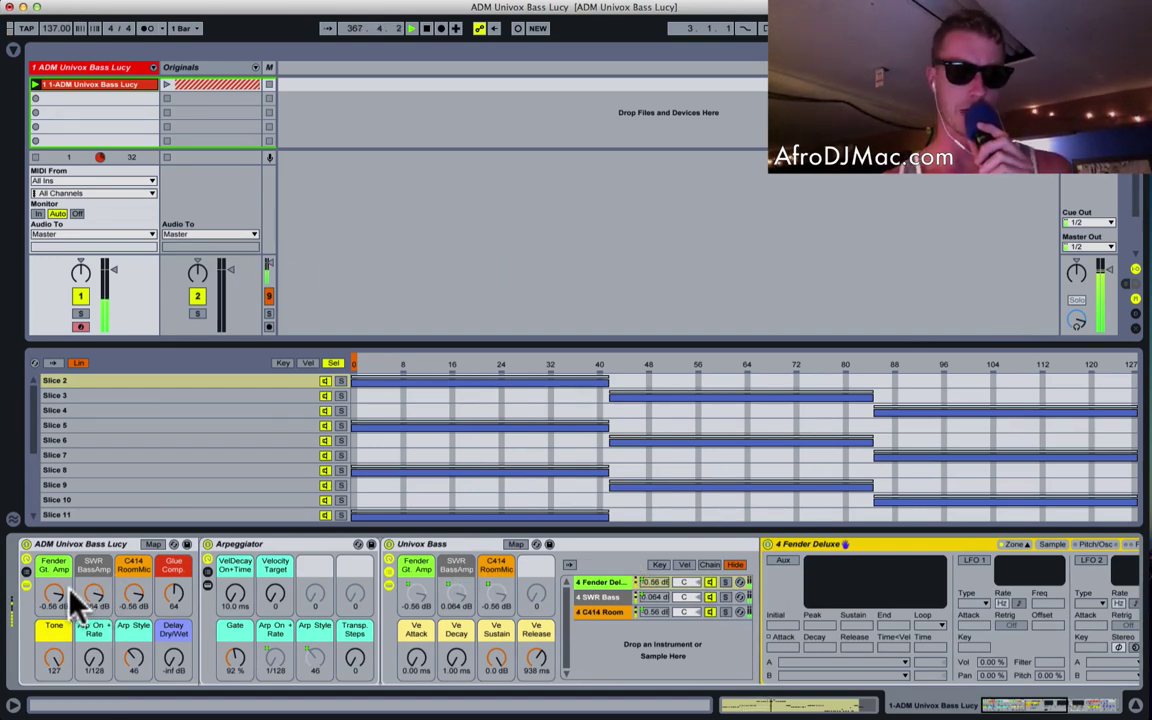
left_click_drag(60, 598, 60, 650)
left_click_drag(128, 598, 128, 650)
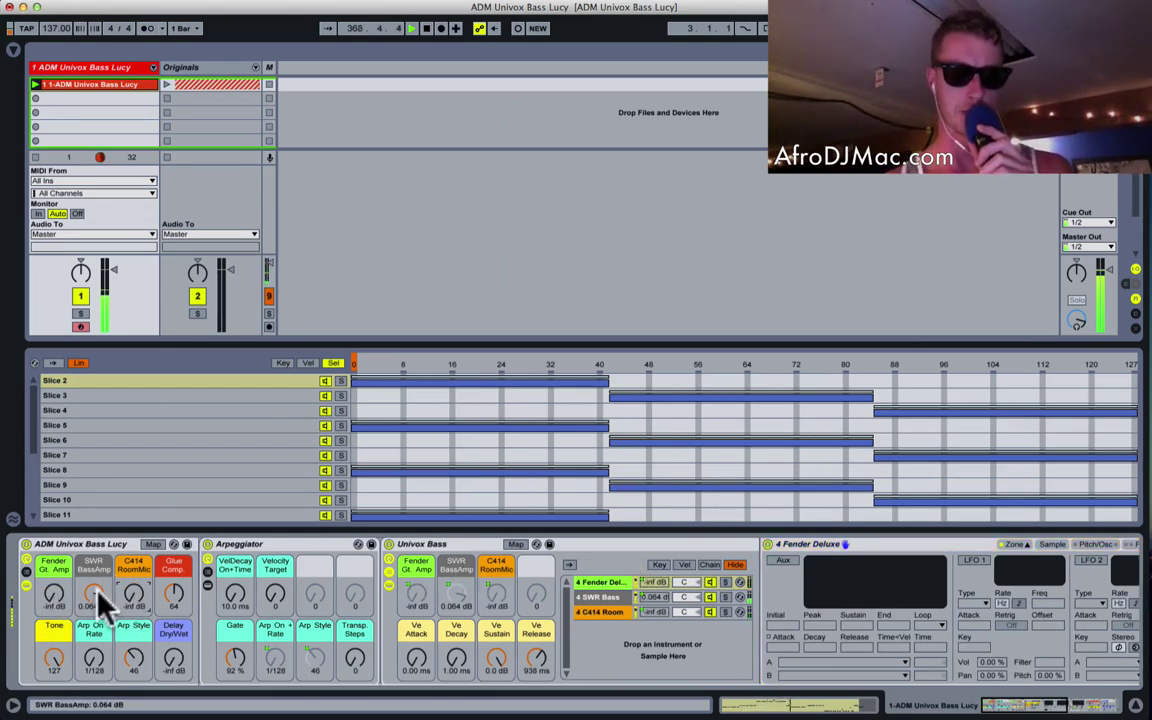
left_click(597, 598)
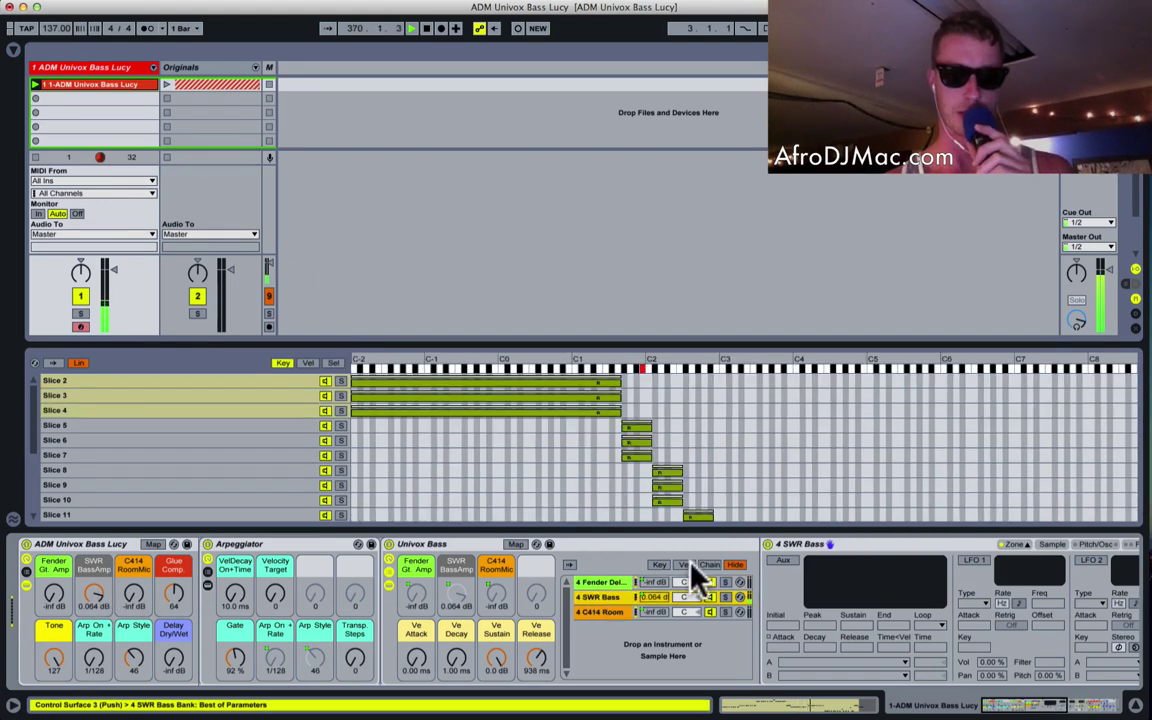
Try out the Univox Bass rack's Ve Attack, Ve Sustain and Ve Decay macros and set Ve Release to 1.02 s.
scroll(694, 575, "right", 5)
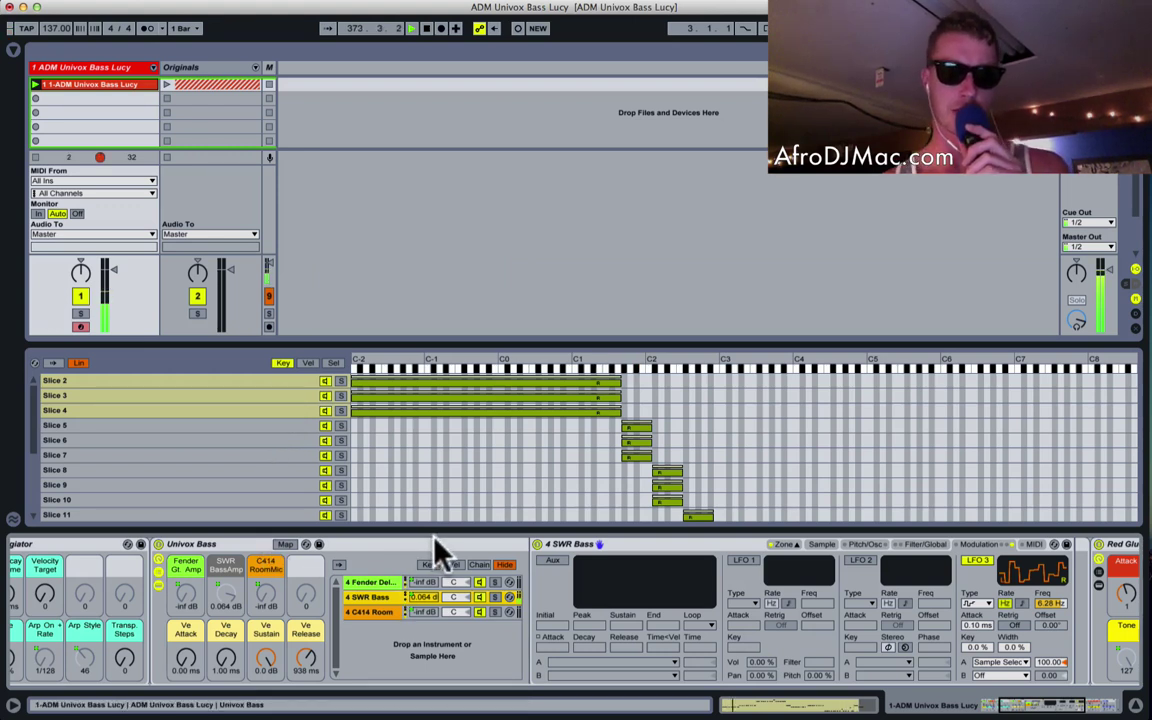
scroll(437, 548, "left", 5)
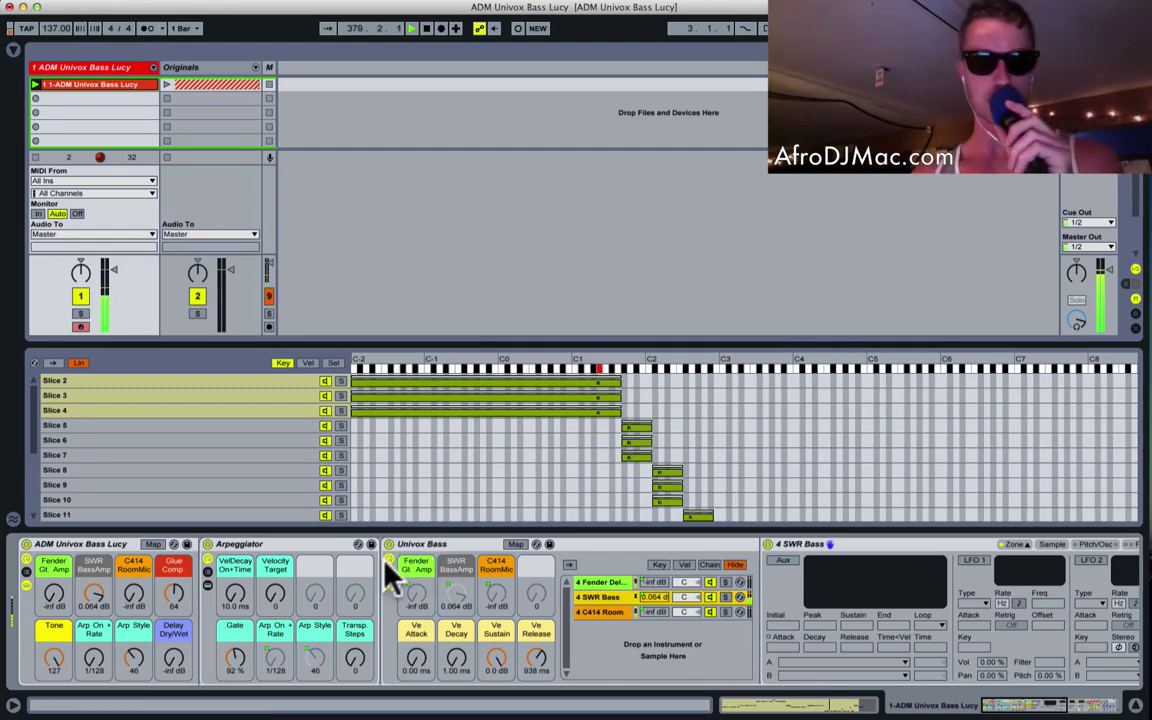
scroll(391, 571, "right", 5)
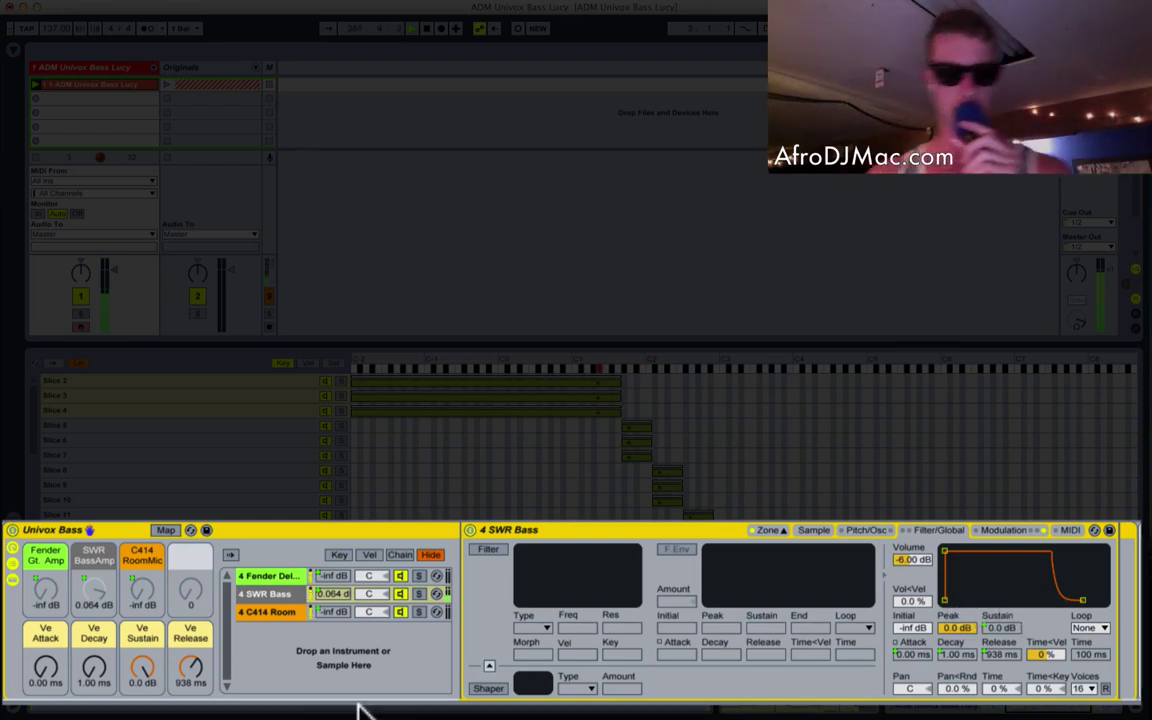
mouse_move(45, 667)
left_mouse_down()
mouse_move(45, 620)
mouse_move(45, 686)
mouse_move(46, 674)
left_mouse_up()
left_click_drag(147, 674, 147, 718)
left_click_drag(94, 667, 147, 610)
left_click_drag(46, 672, 46, 680)
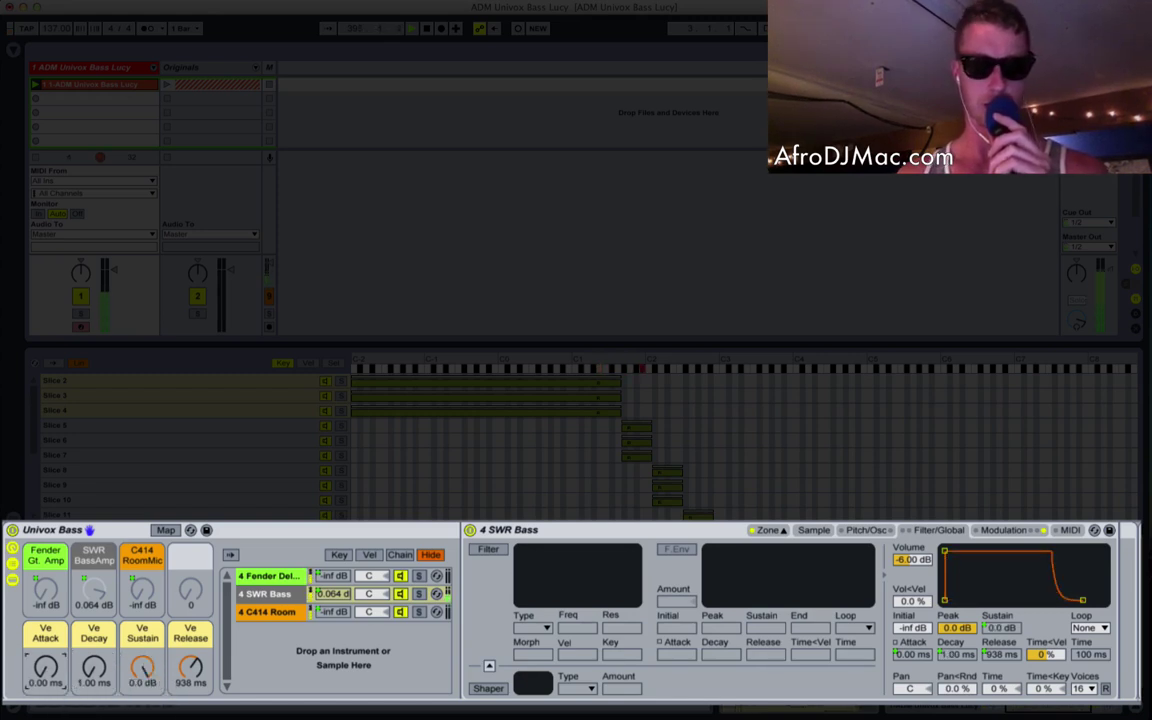
mouse_move(191, 668)
left_mouse_down()
mouse_move(191, 710)
mouse_move(190, 663)
mouse_move(200, 681)
left_mouse_up()
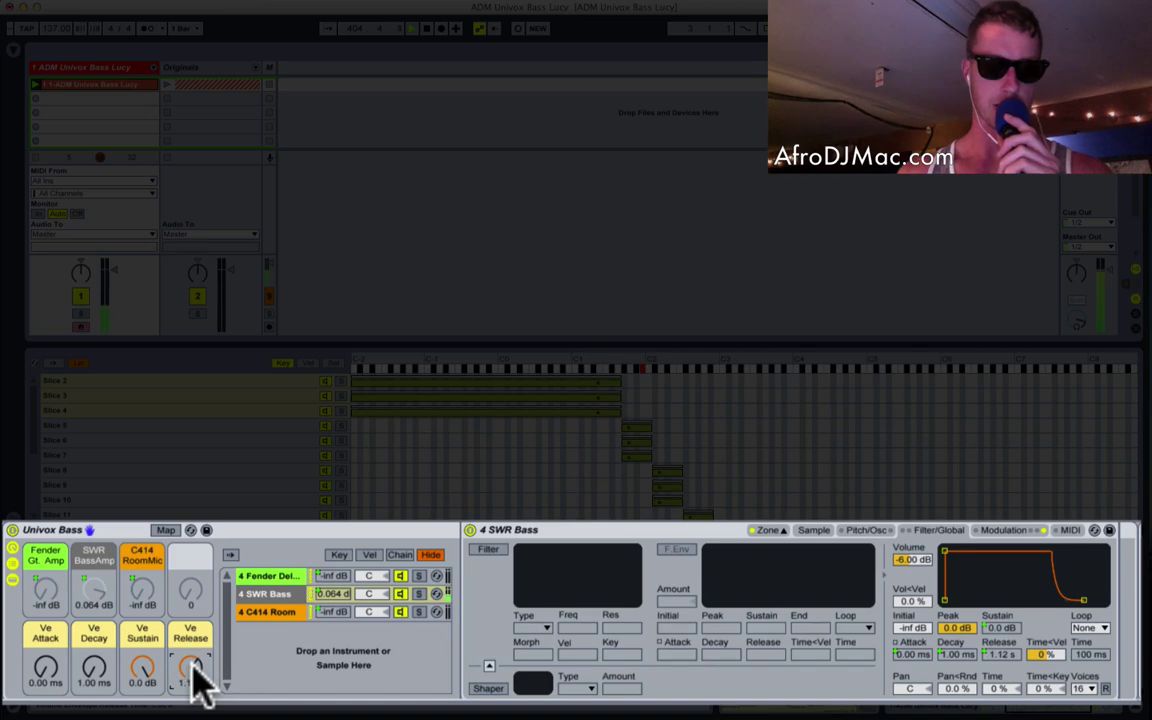
Return to the start of the device chain and select the main ADM Univox Bass Lucy rack.
scroll(125, 555, "left", 5)
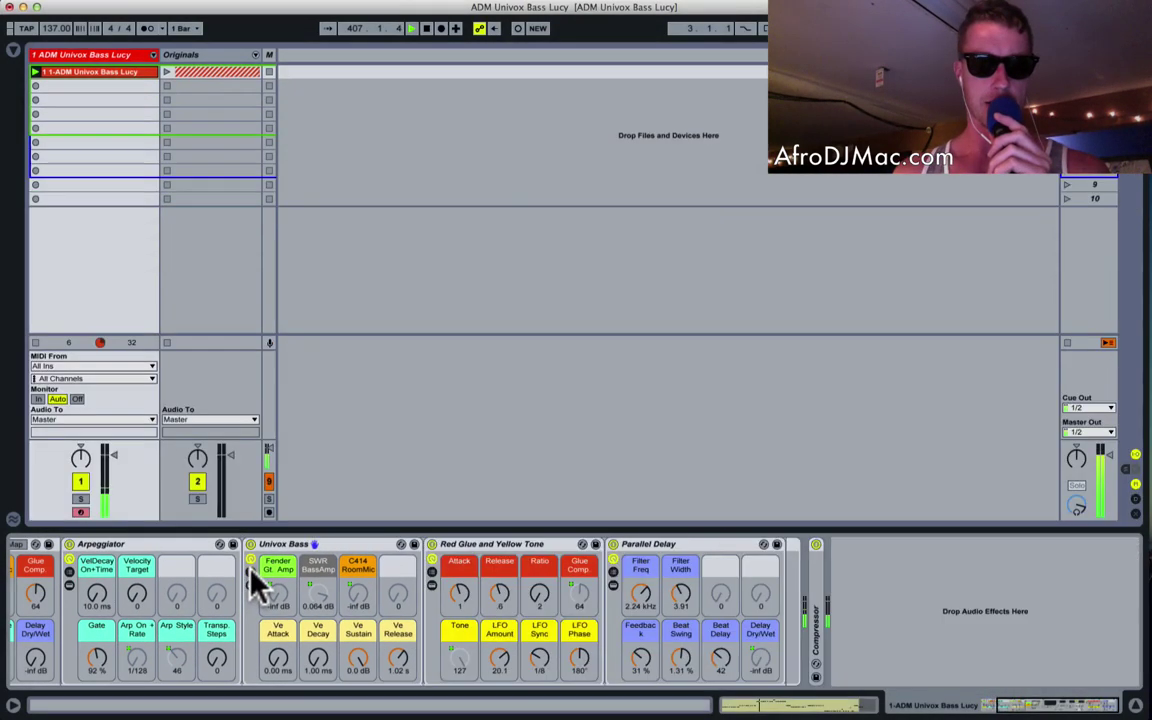
scroll(310, 549, "left", 3)
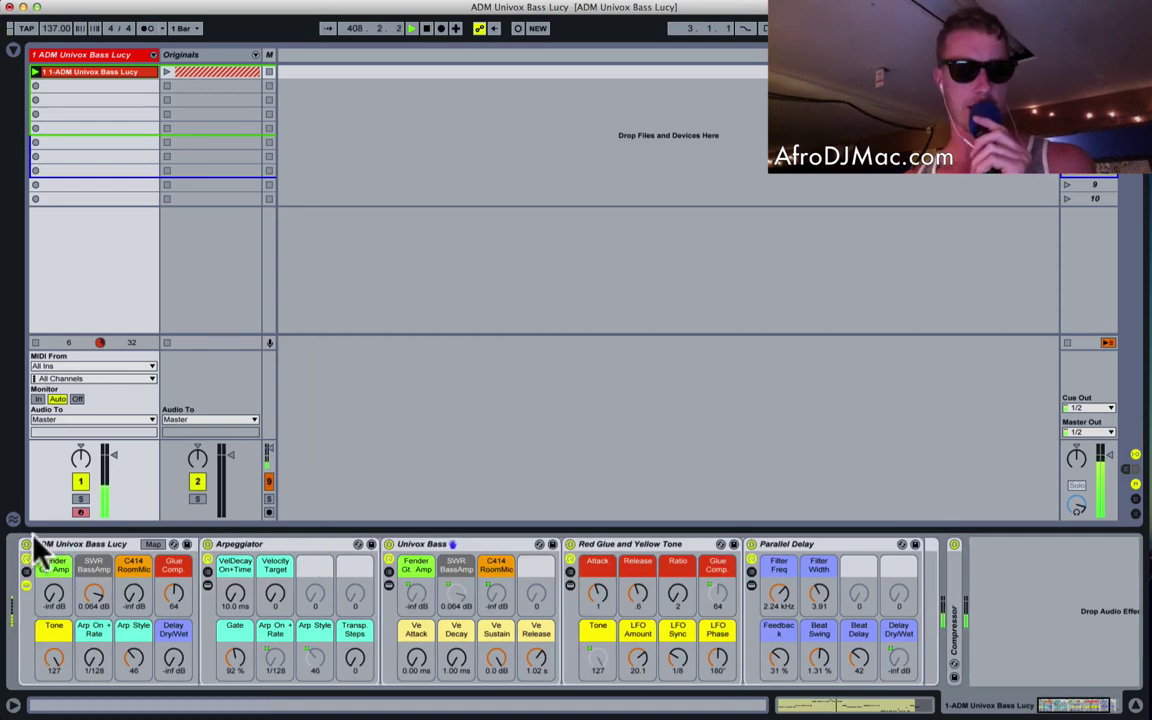
left_click(69, 546)
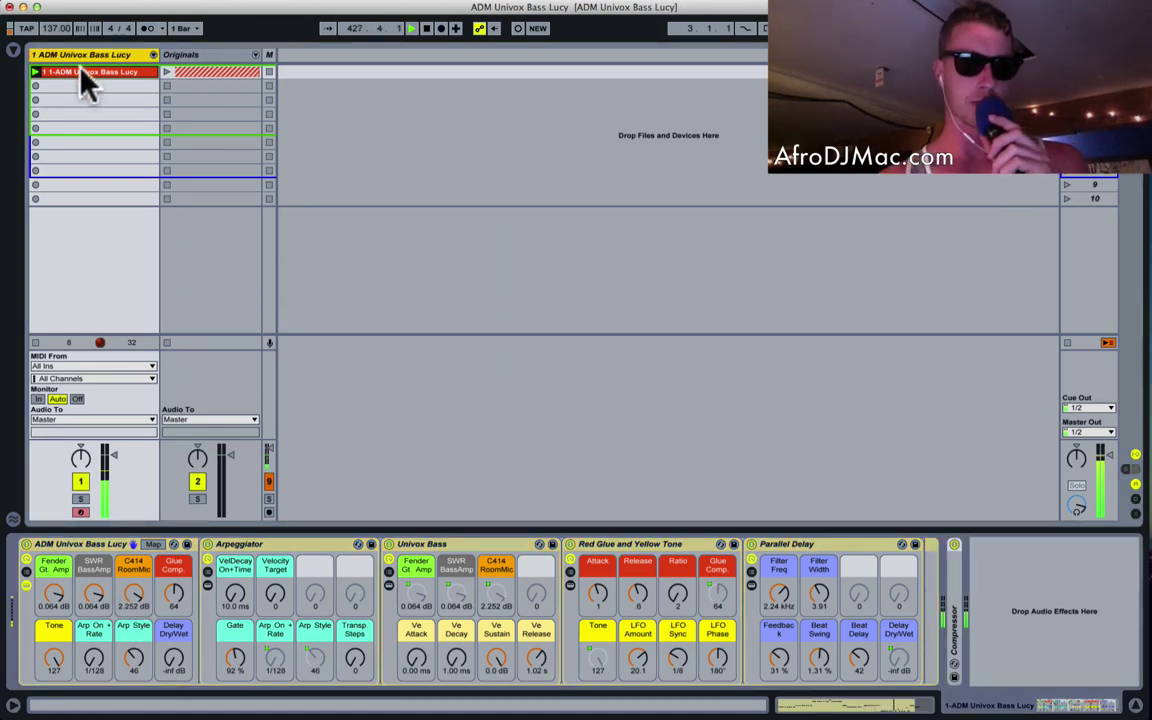
Unfold the Originals group and show its Fender Deluxe and SWR Bass audio tracks.
left_click(216, 57)
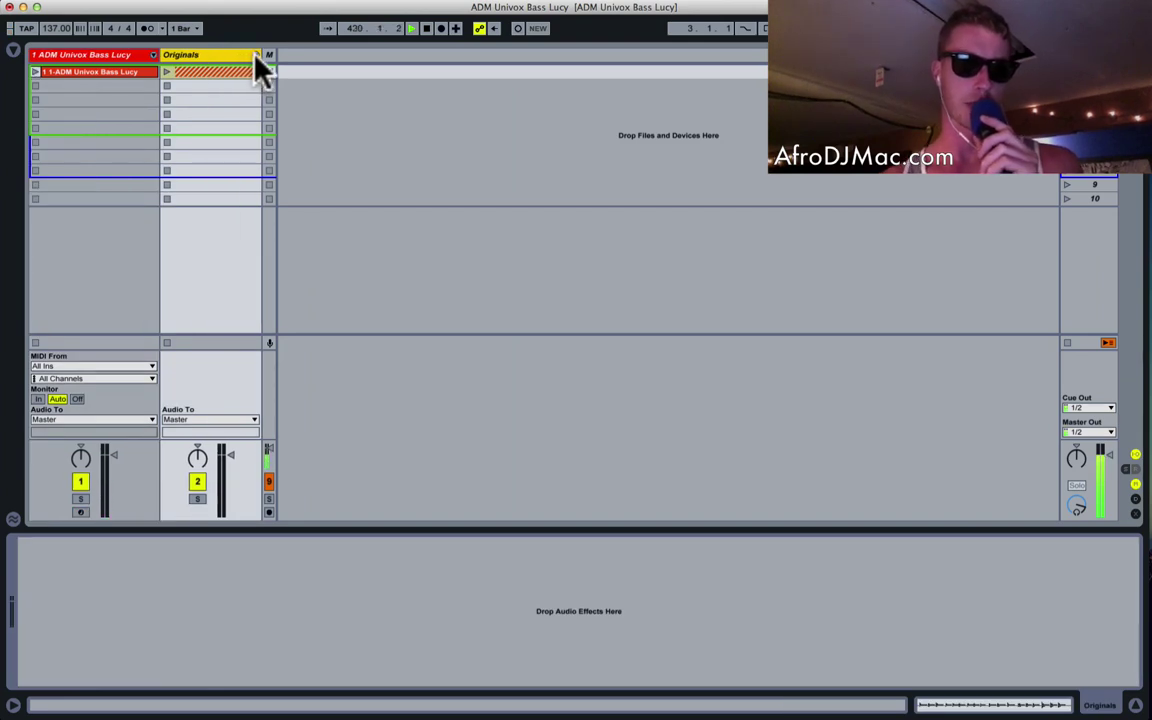
left_click(255, 56)
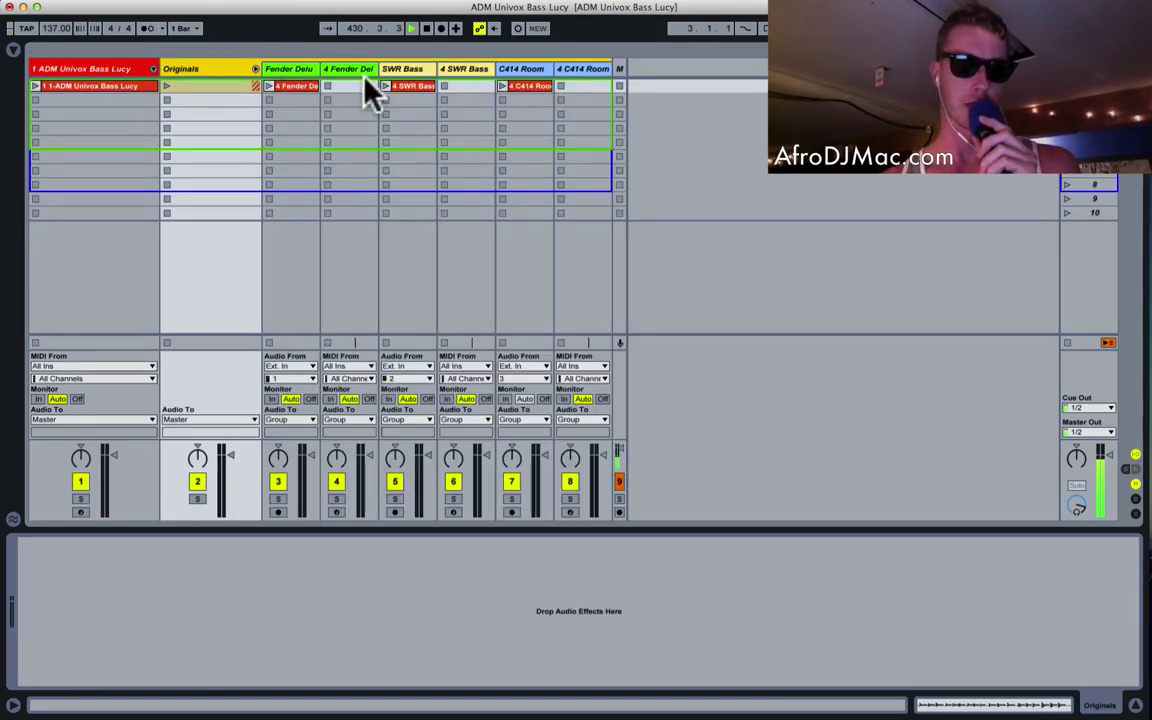
left_click(303, 69)
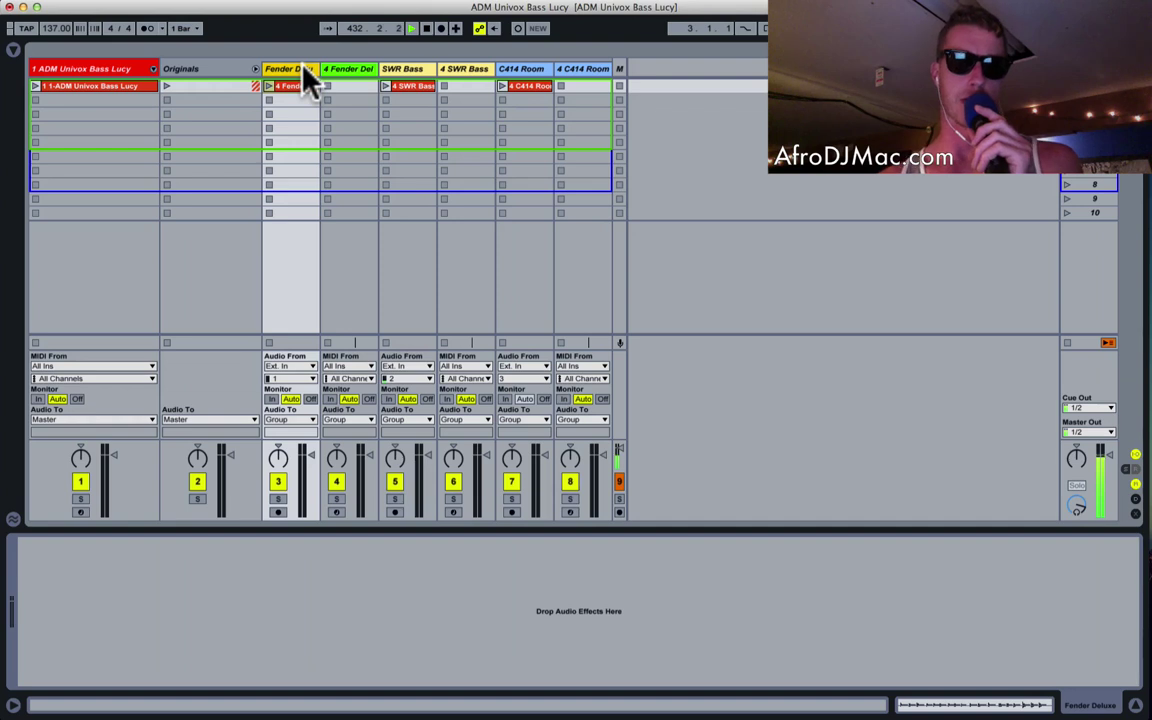
left_click(408, 68)
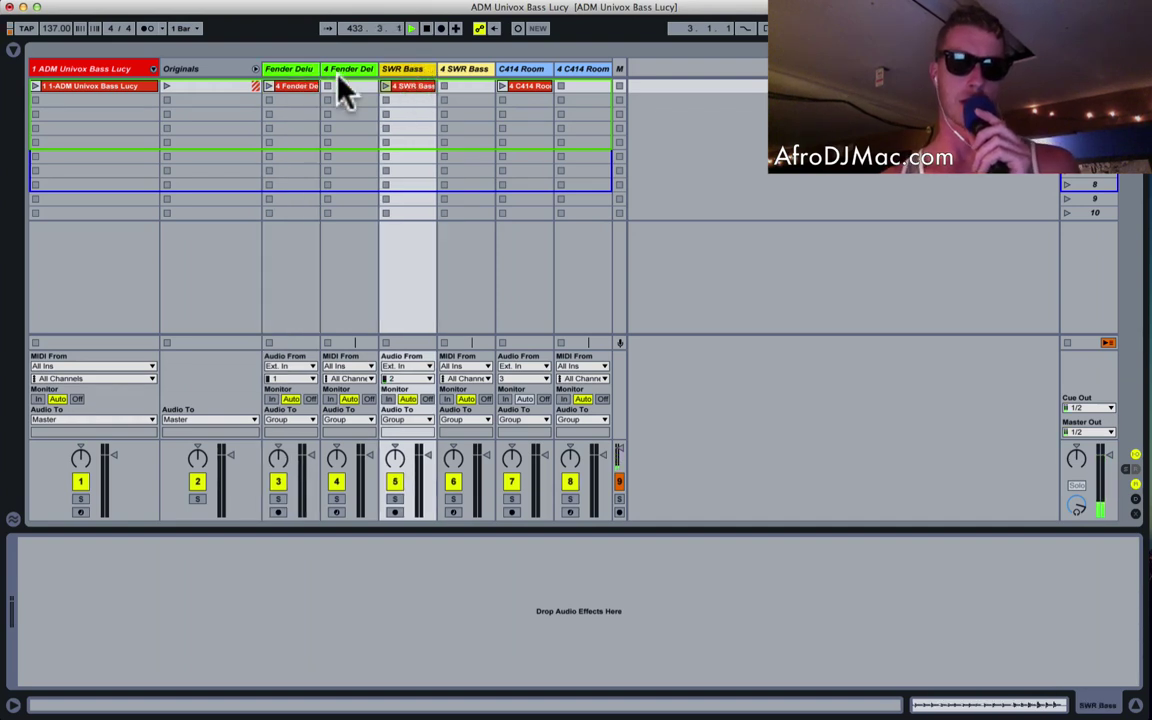
Compare the recorded waveforms of the Fender Deluxe, SWR Bass and C414 Room clips by viewing them alternately.
left_click(287, 86)
double_click(287, 86)
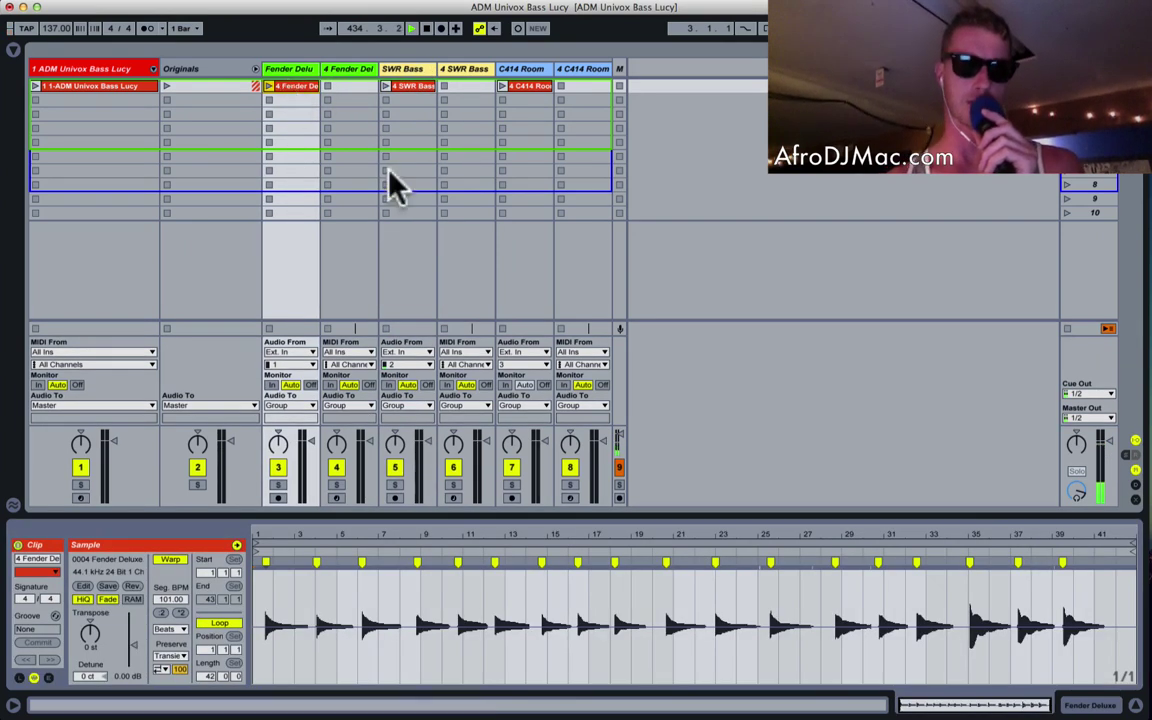
left_click(410, 86)
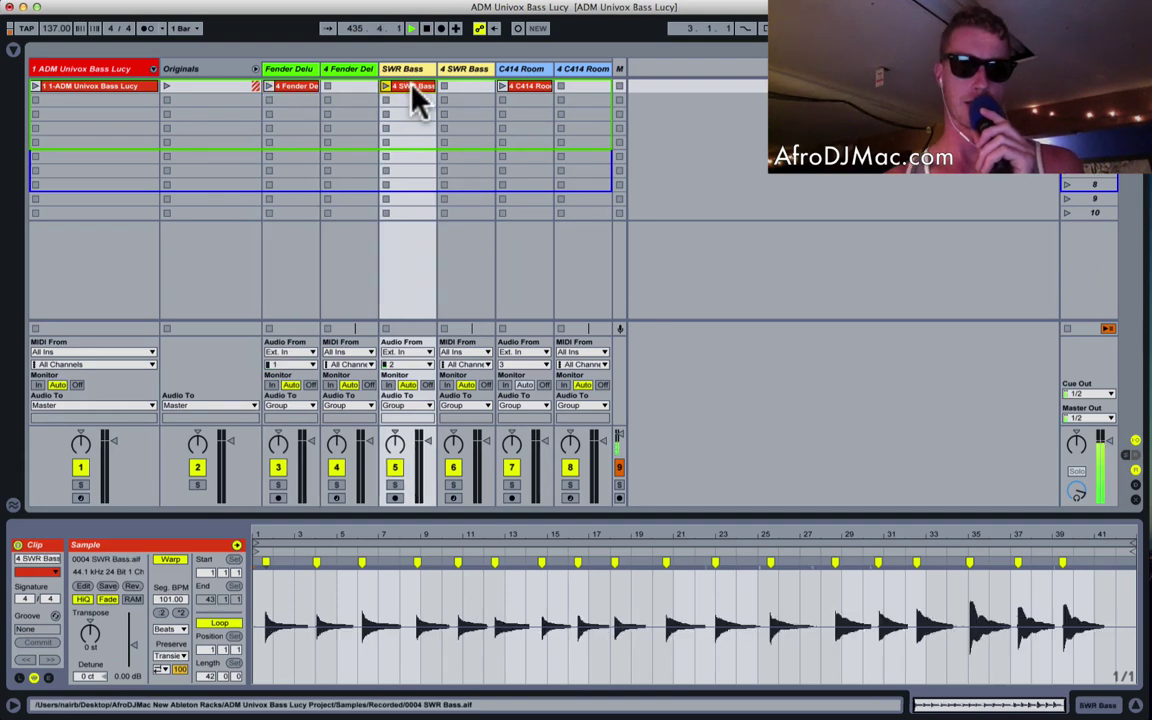
left_click(545, 86)
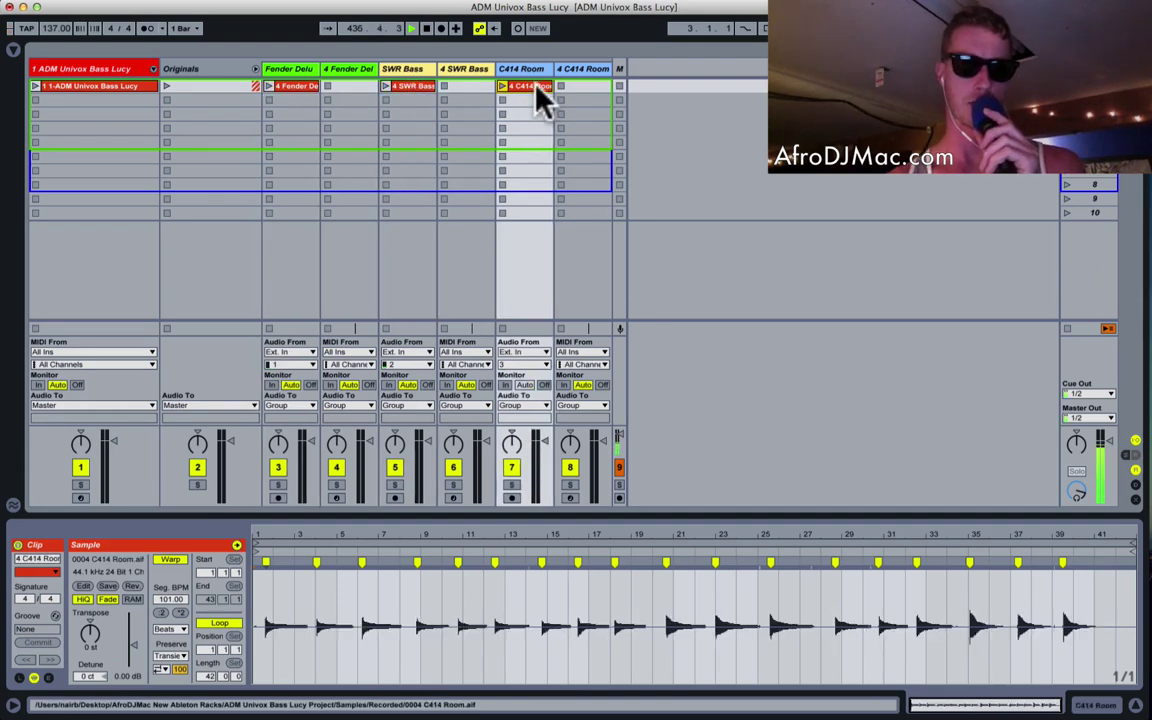
left_click(410, 86)
left_click(300, 86)
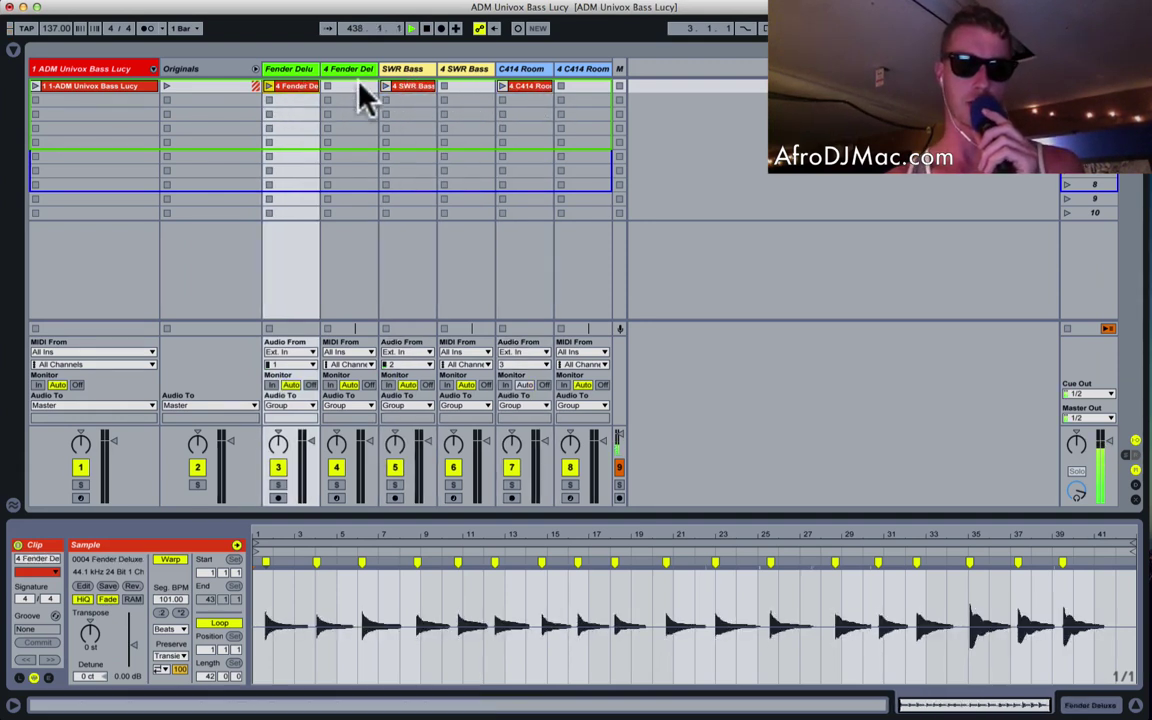
left_click(411, 86)
left_click(521, 86)
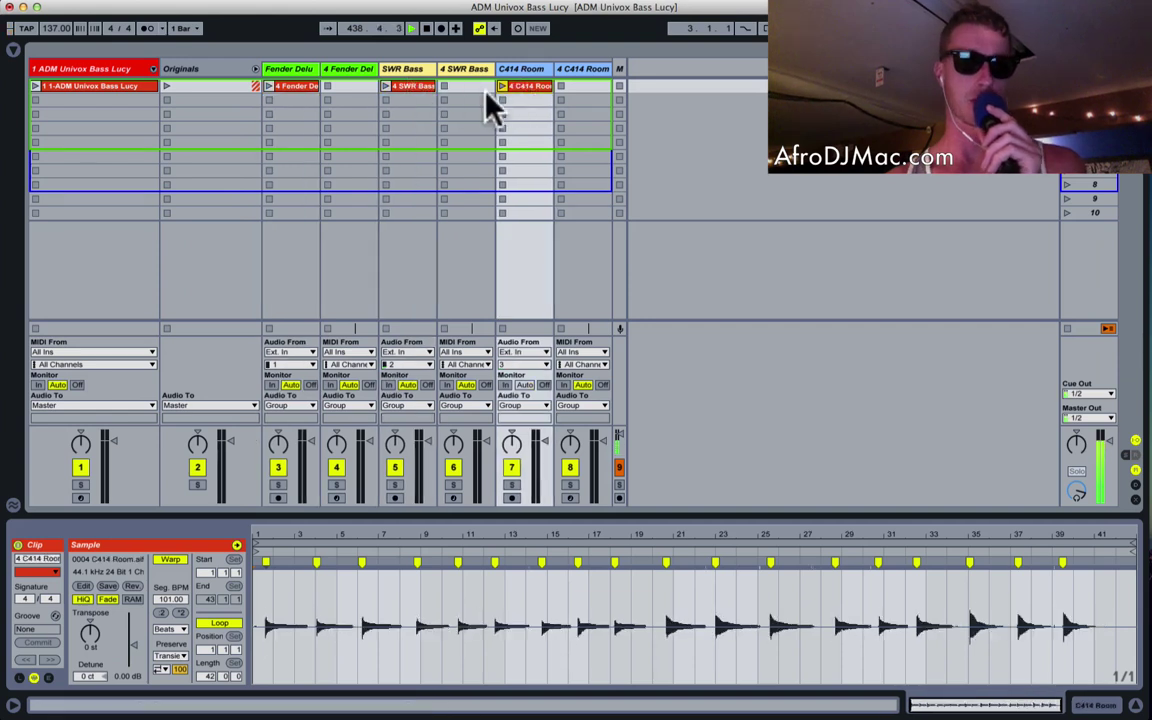
left_click(420, 86)
left_click(303, 86)
left_click(408, 87)
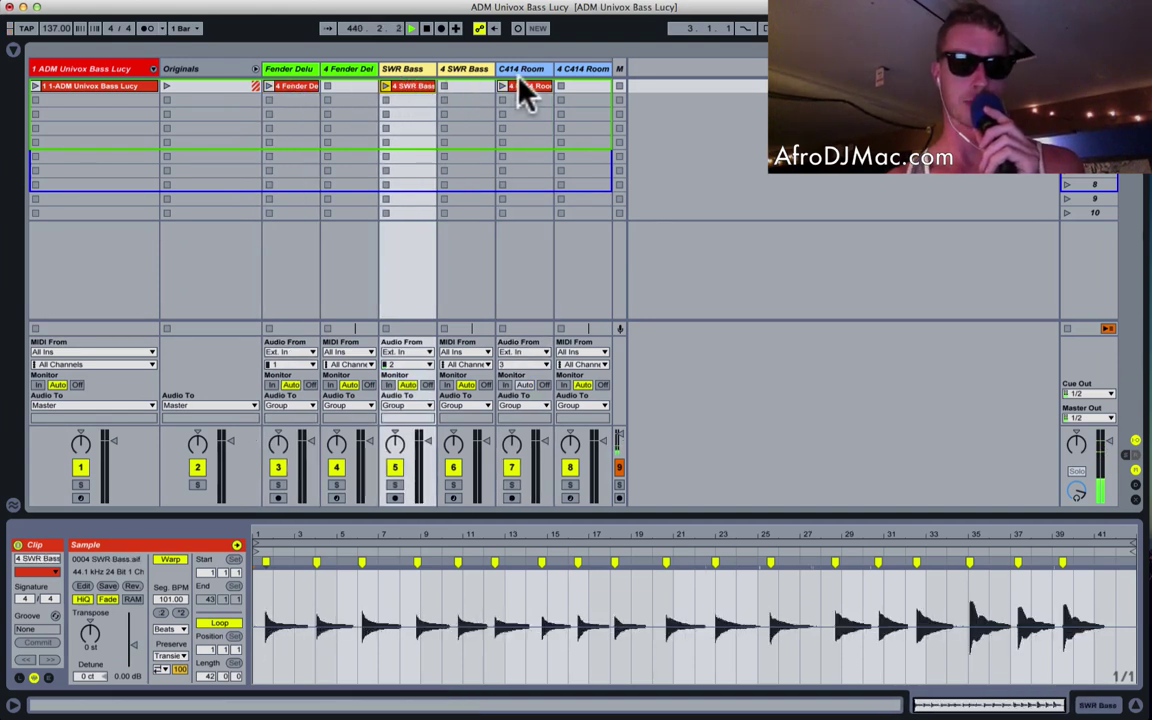
left_click(522, 88)
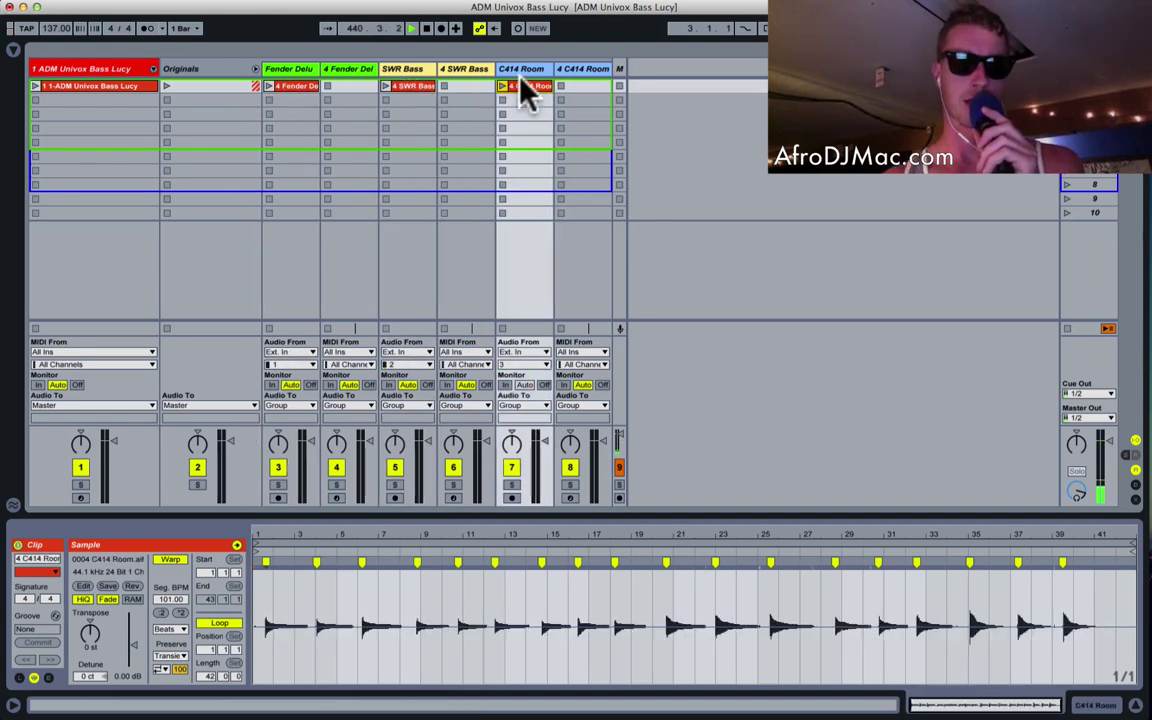
Show the sampler on the 4 Fender Deluxe track and view the sample region of Slice 4.
left_click(358, 69)
double_click(358, 68)
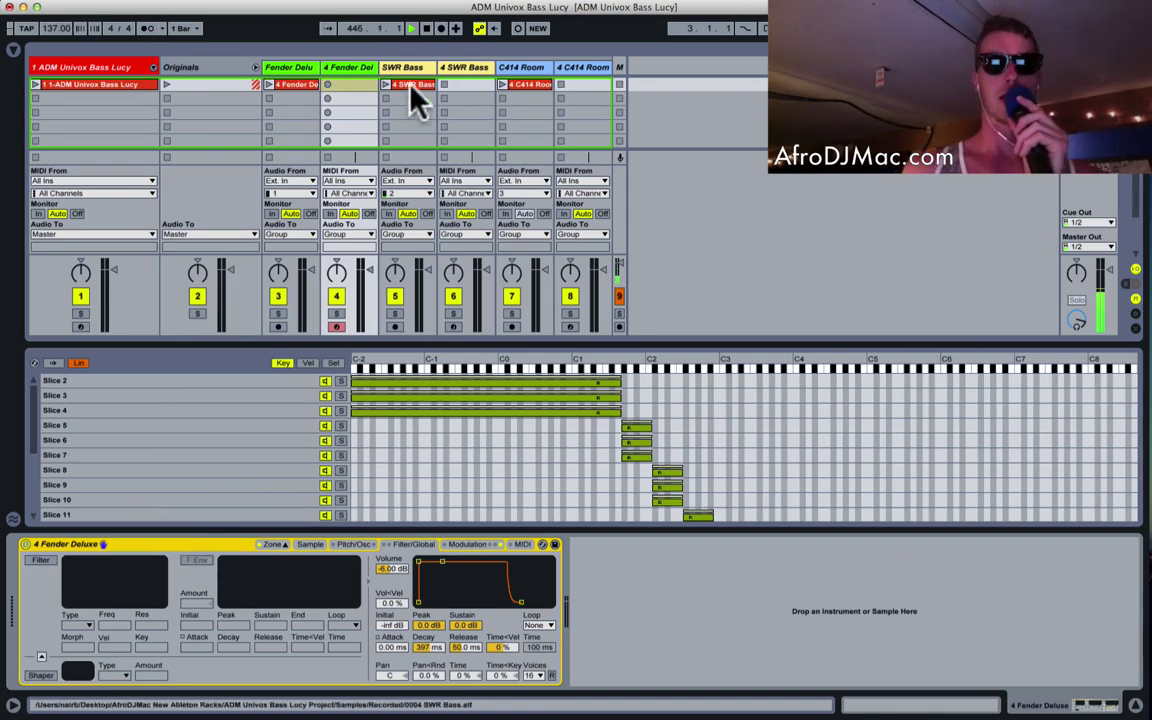
left_click(309, 544)
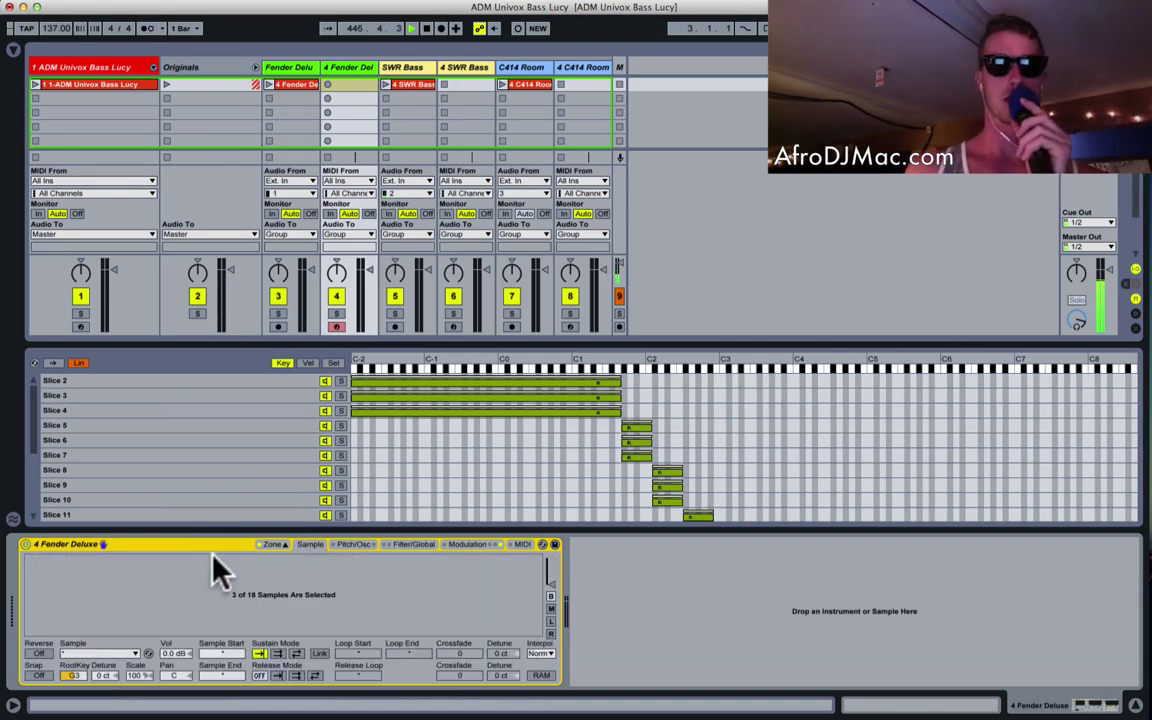
left_click(265, 411)
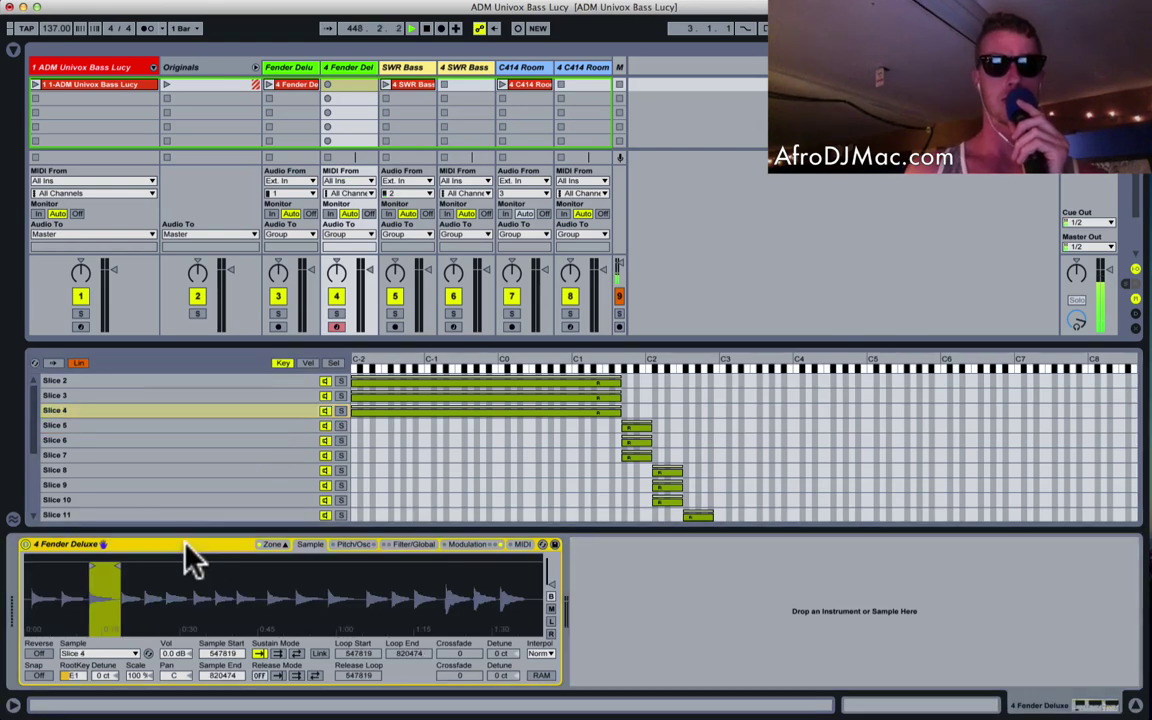
Show the sampler on the 4 SWR Bass track and view the sample region of Slice 7.
left_click(470, 84)
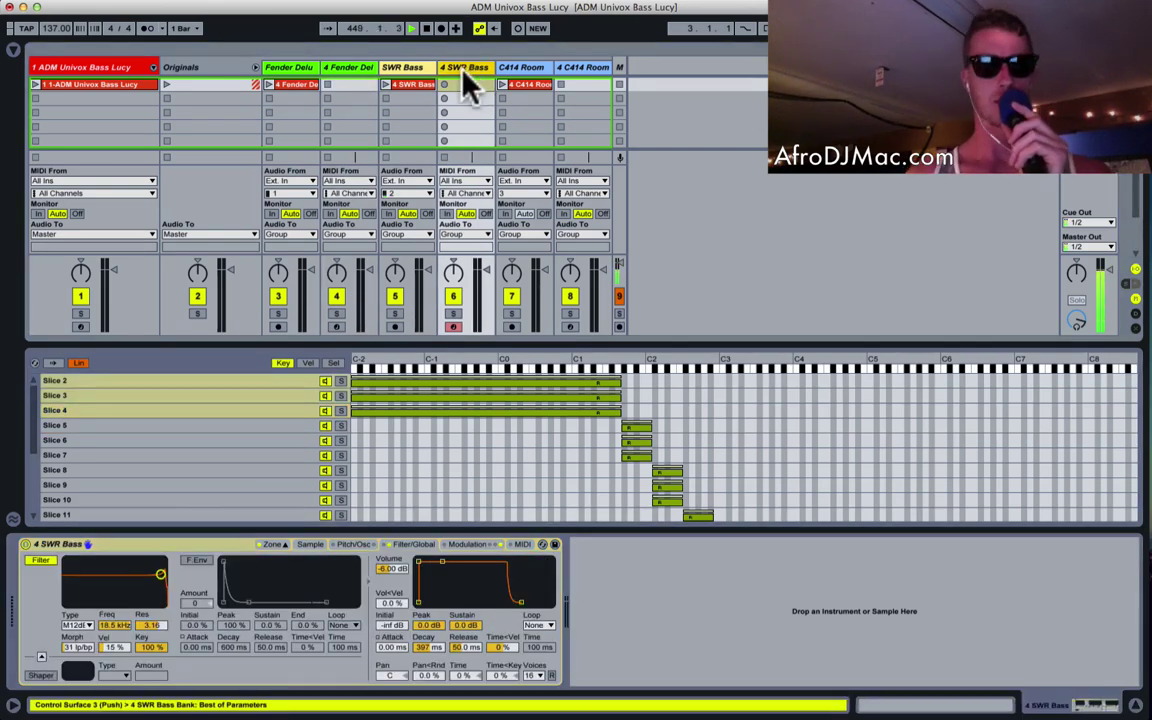
left_click(309, 544)
left_click(262, 455)
left_click(235, 544)
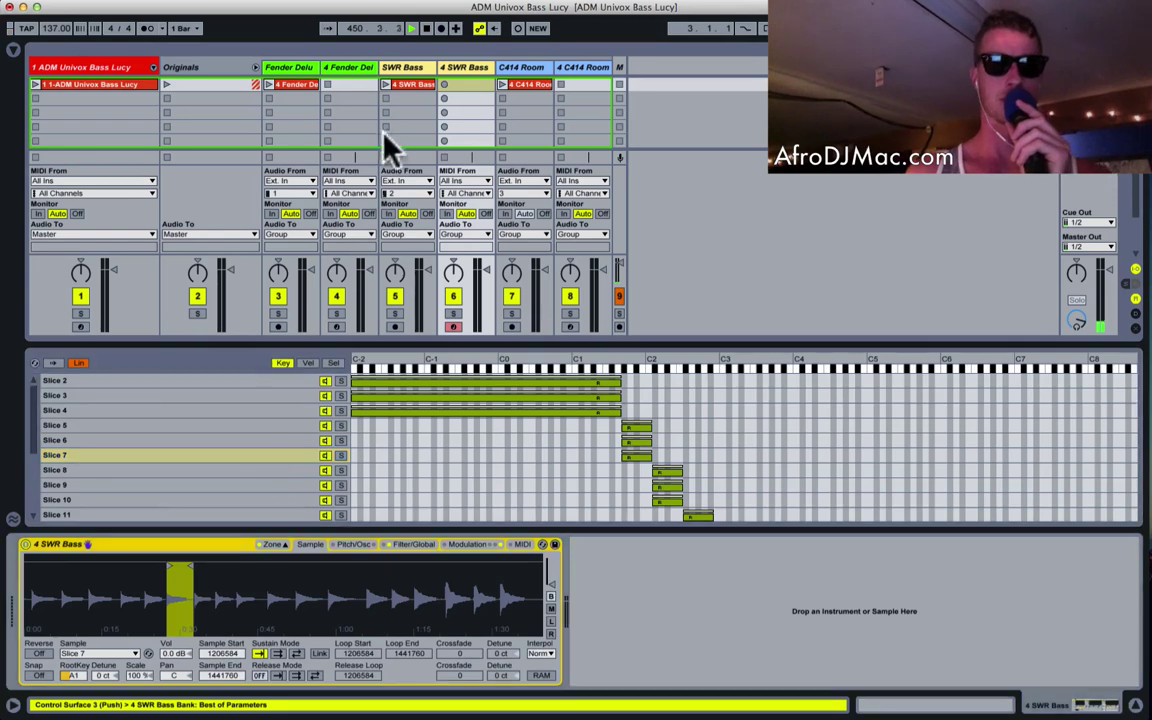
Show the sampler on the 4 C414 Room track and view the sample region of Slice 9.
left_click(567, 67)
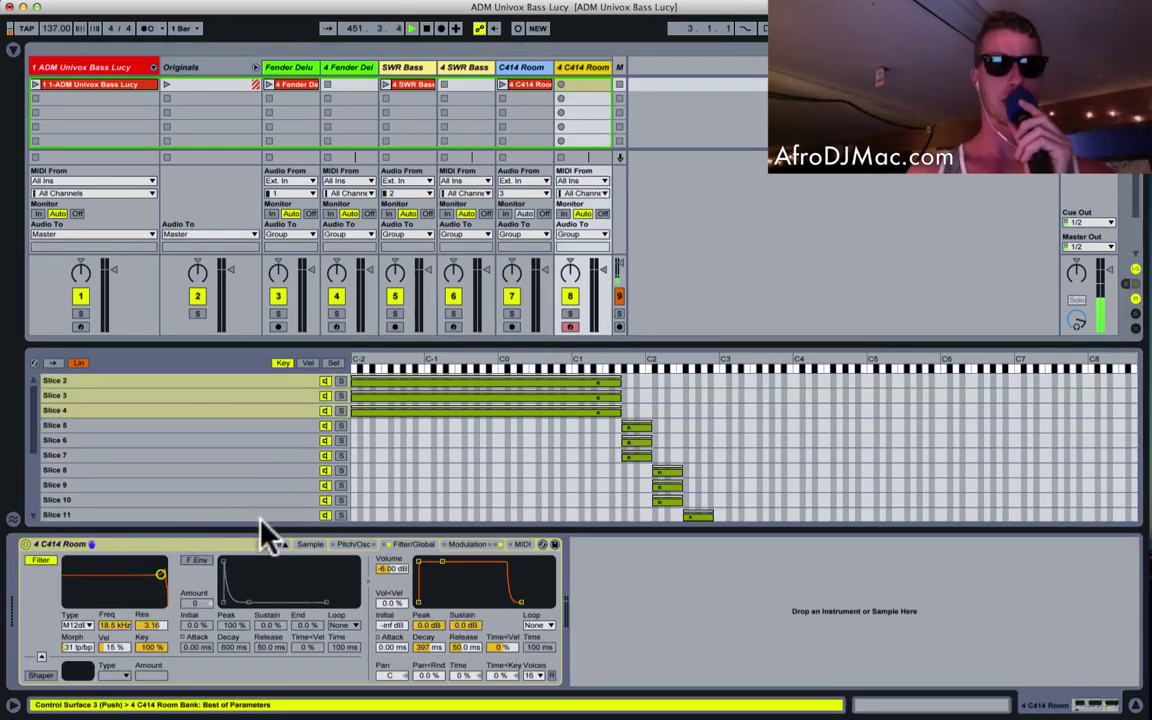
left_click(305, 548)
left_click(255, 486)
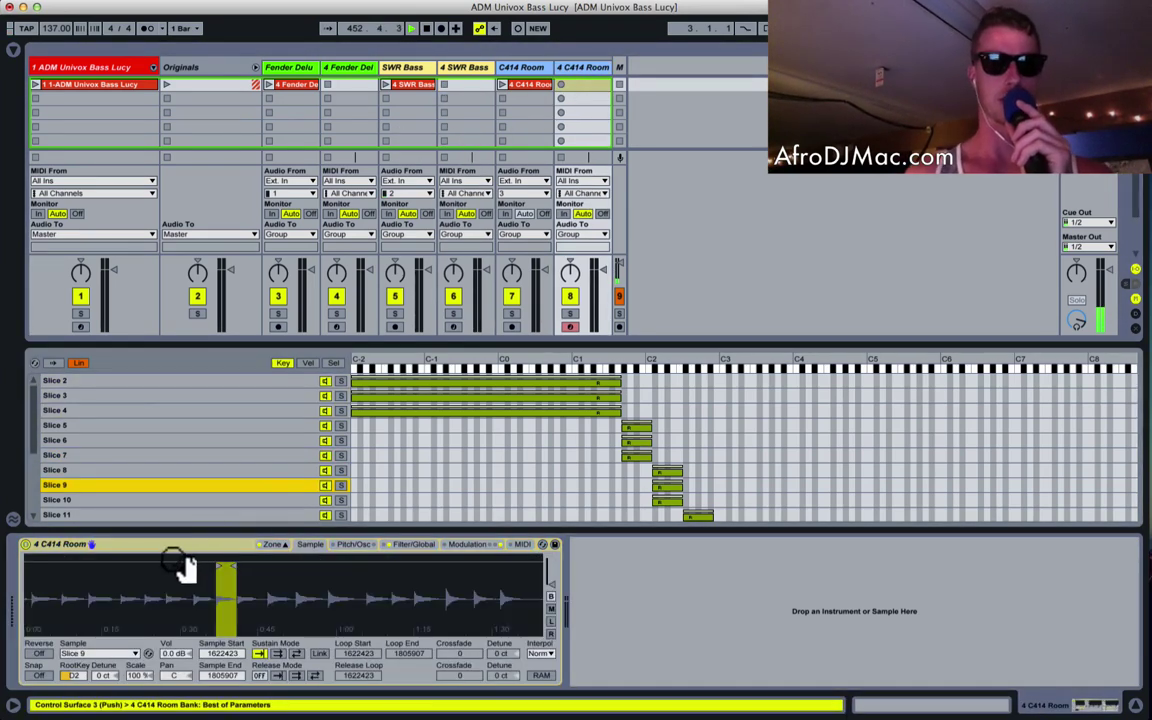
left_click(170, 548)
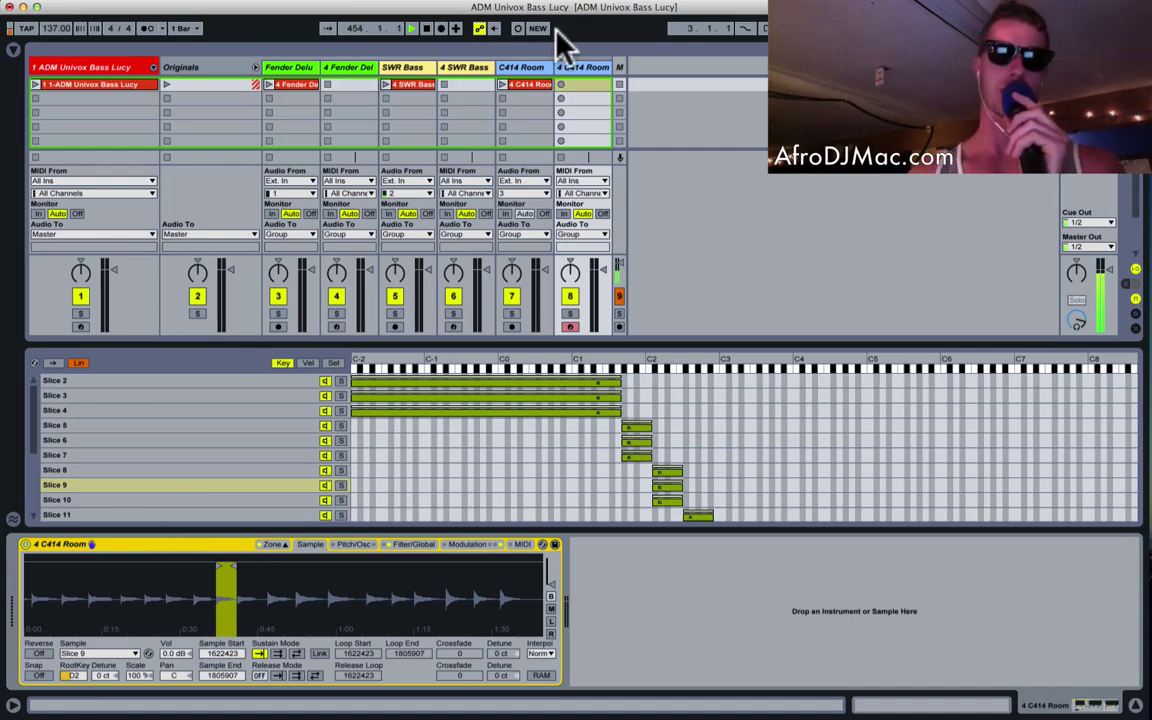
Return to the ADM Univox Bass Lucy track, select the Univox Bass rack and briefly reveal and hide its contents.
left_click(116, 68)
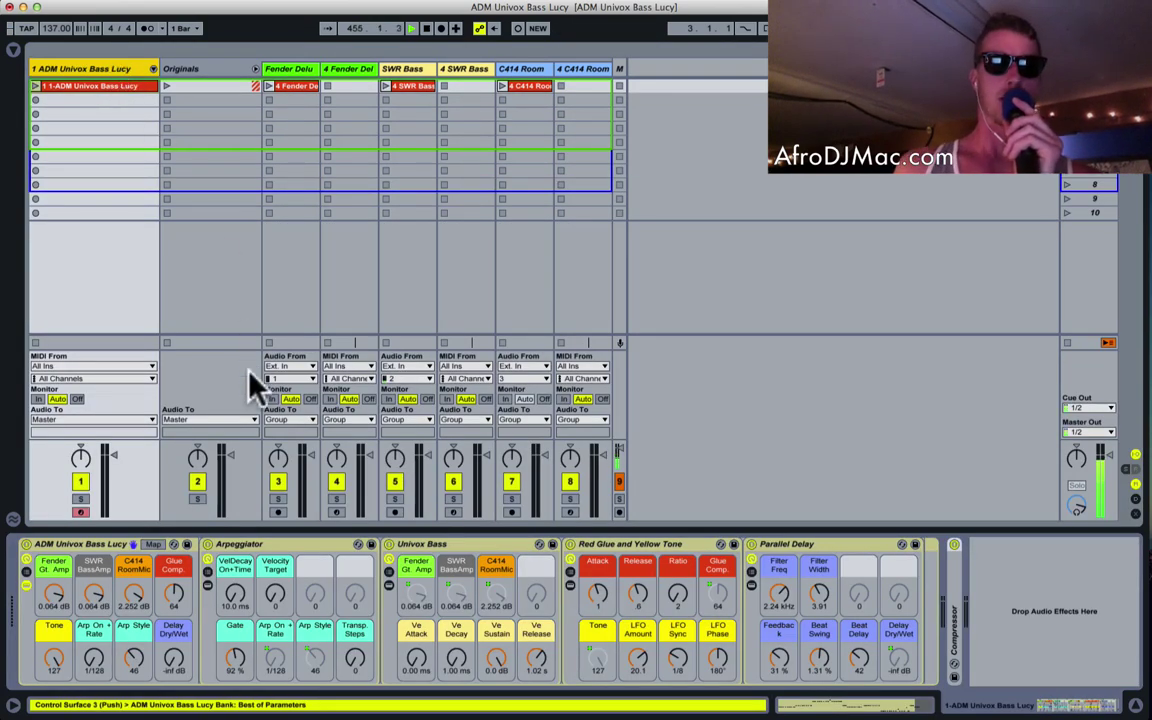
left_click(437, 545)
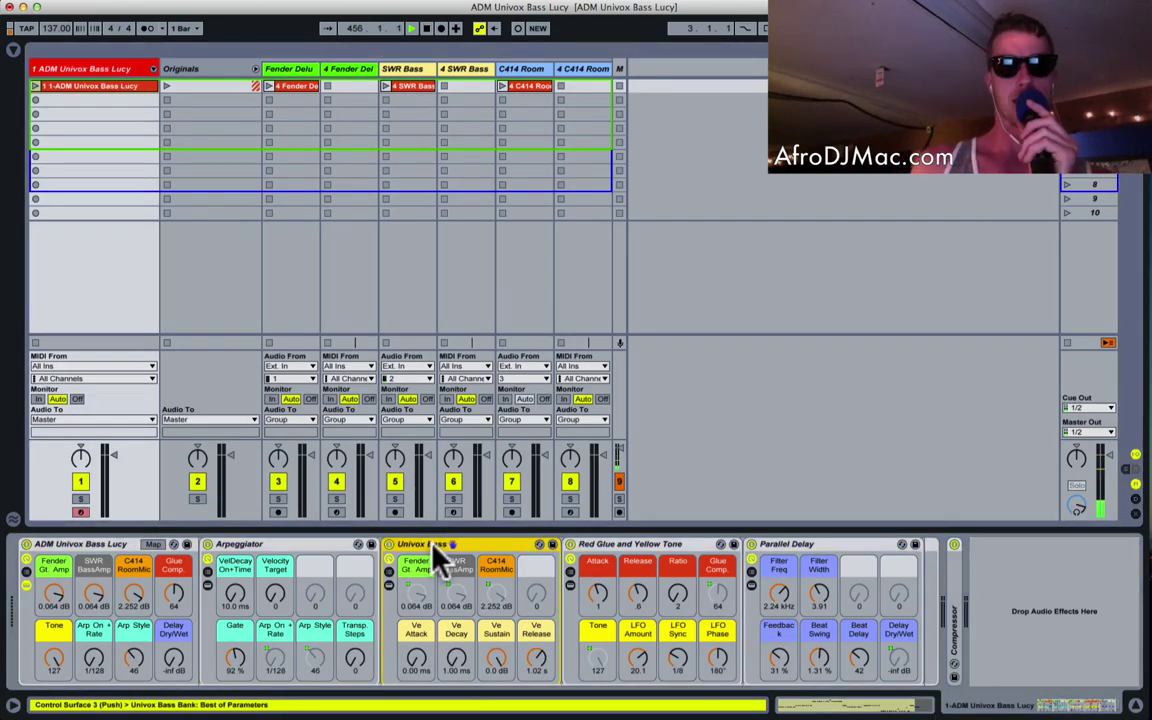
left_click(388, 577)
left_click(388, 577)
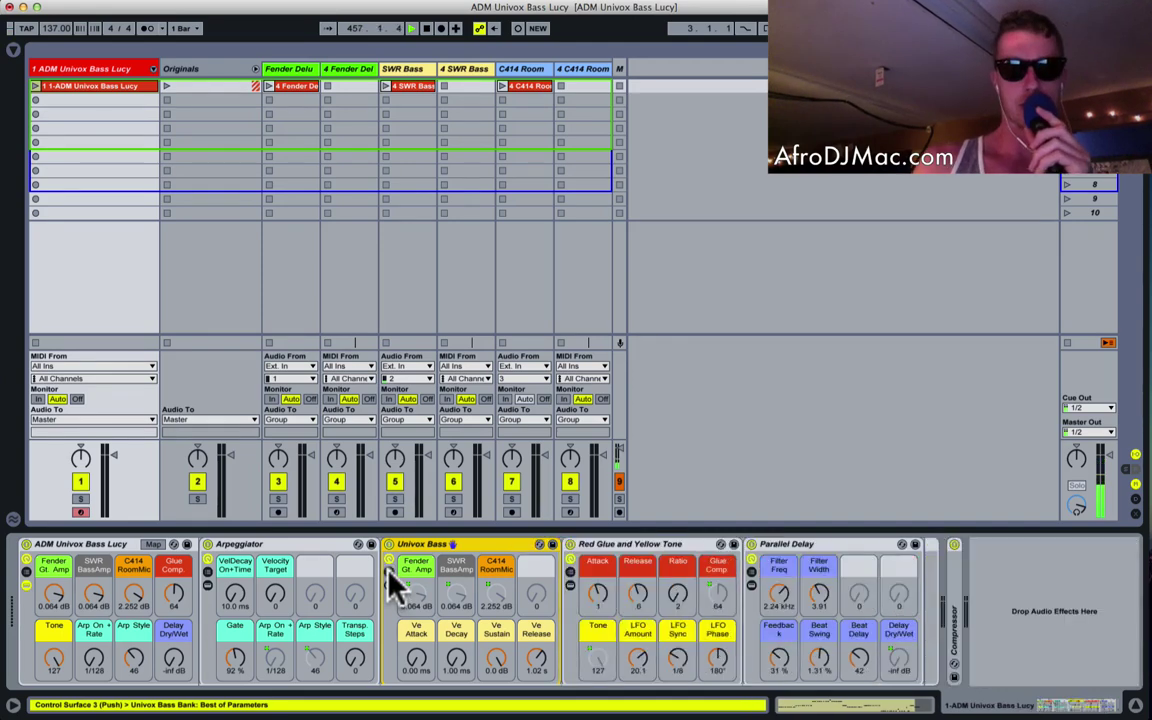
Revisit the 4 Fender Deluxe and 4 SWR Bass tracks, then fold the Originals group and reselect the ADM Univox Bass Lucy track.
left_click(350, 70)
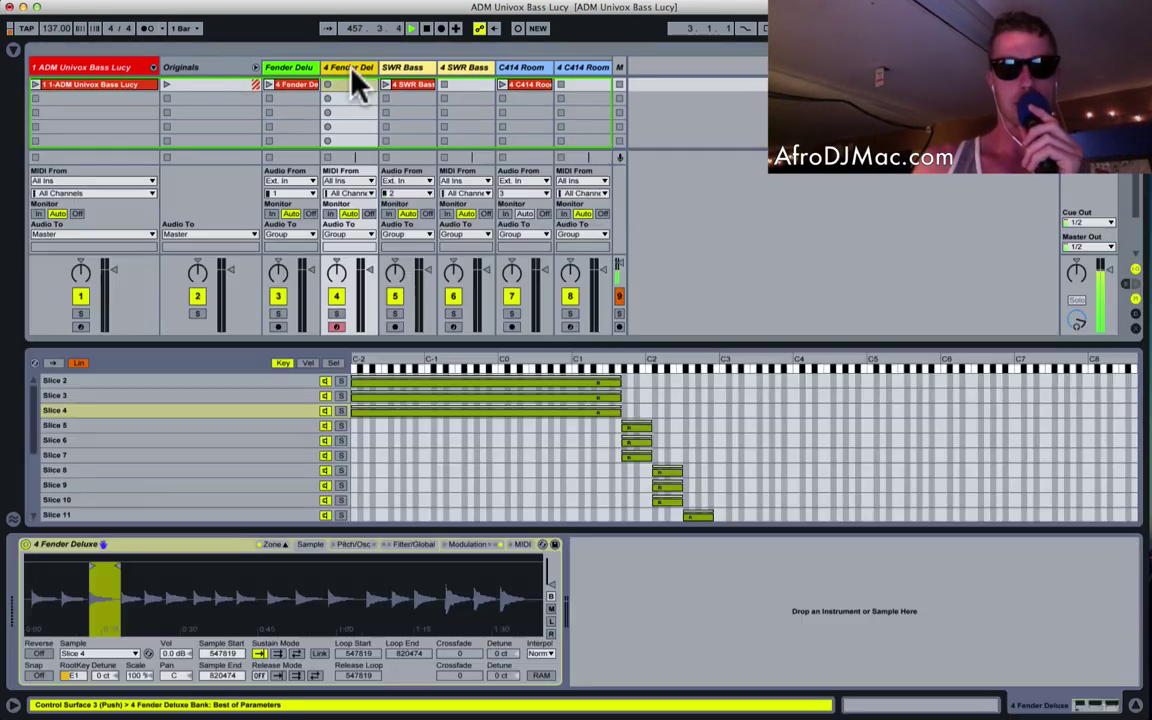
left_click(455, 68)
left_click(256, 66)
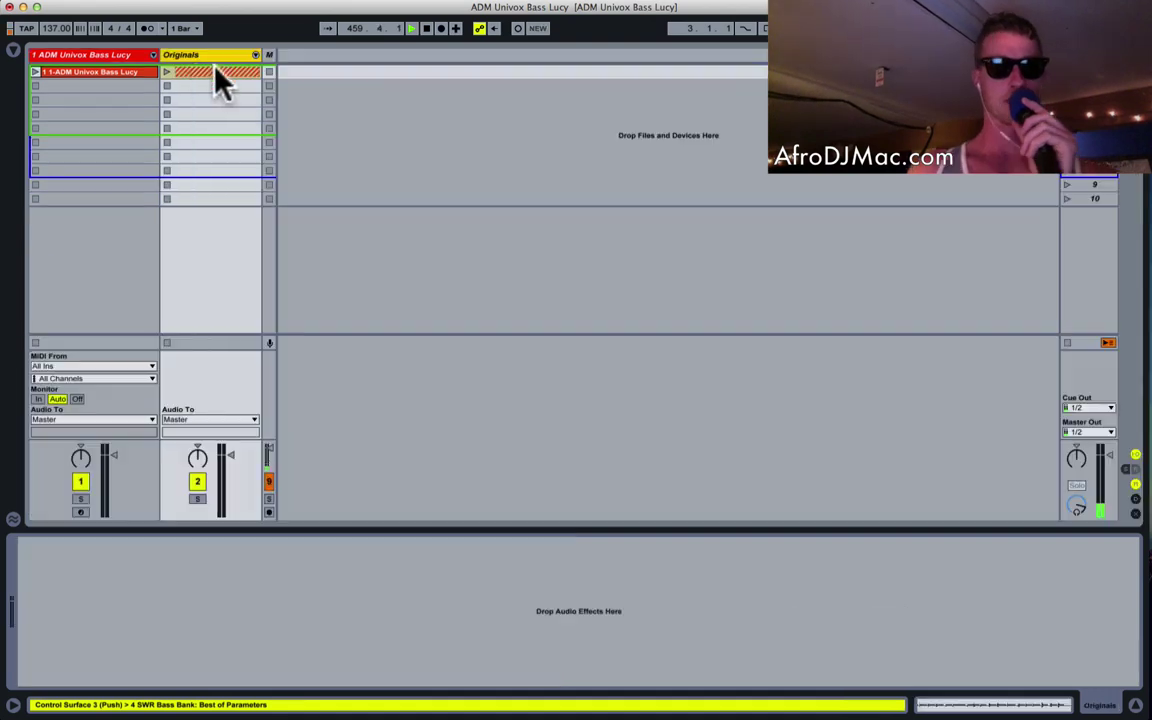
left_click(100, 55)
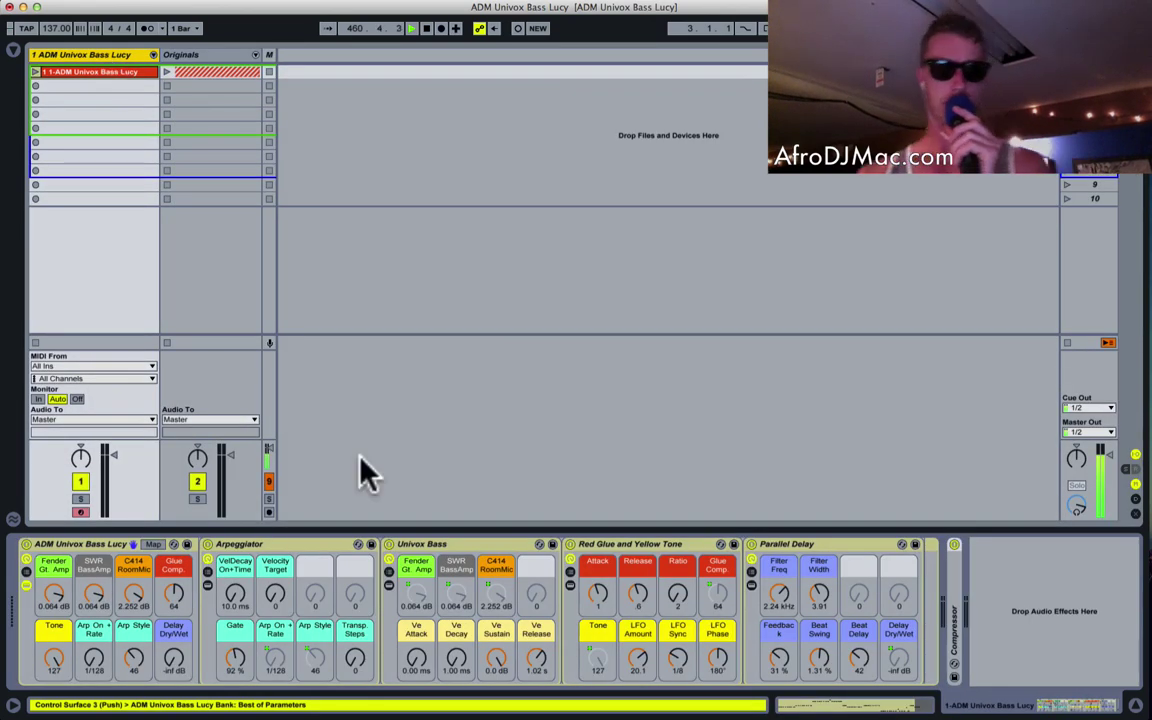
Reveal the devices inside the Red Glue and Yellow Tone rack and set its LFO Amount macro to 0.00.
left_click(100, 546)
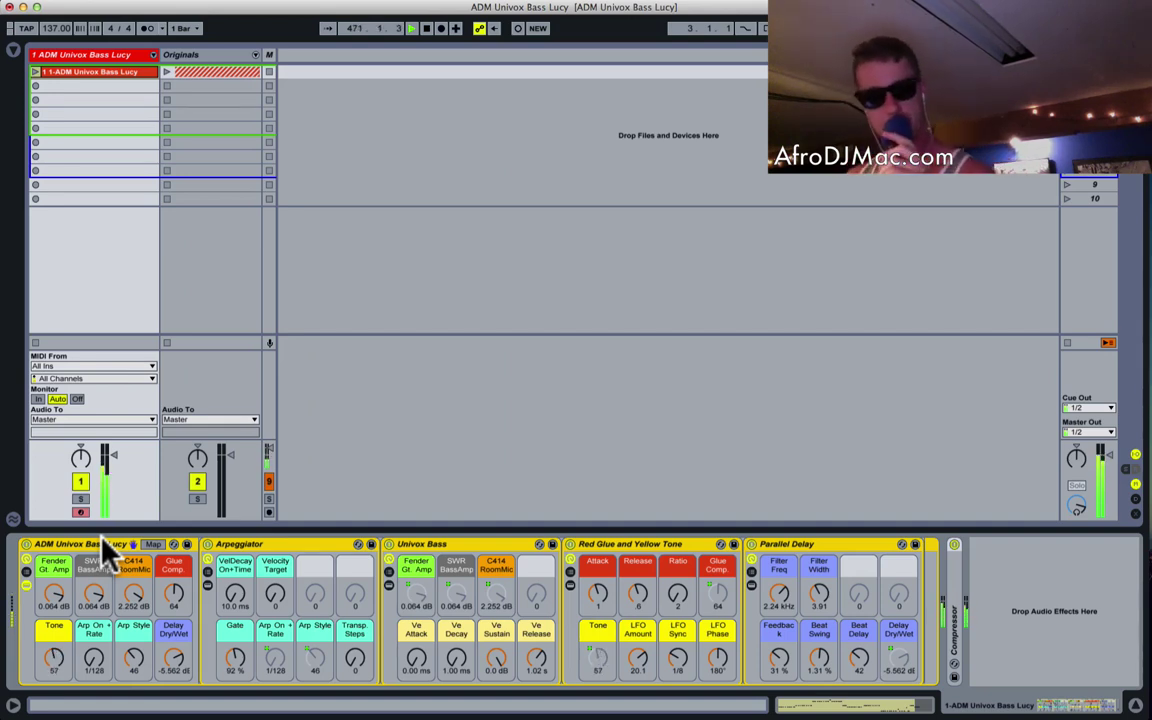
left_click(571, 586)
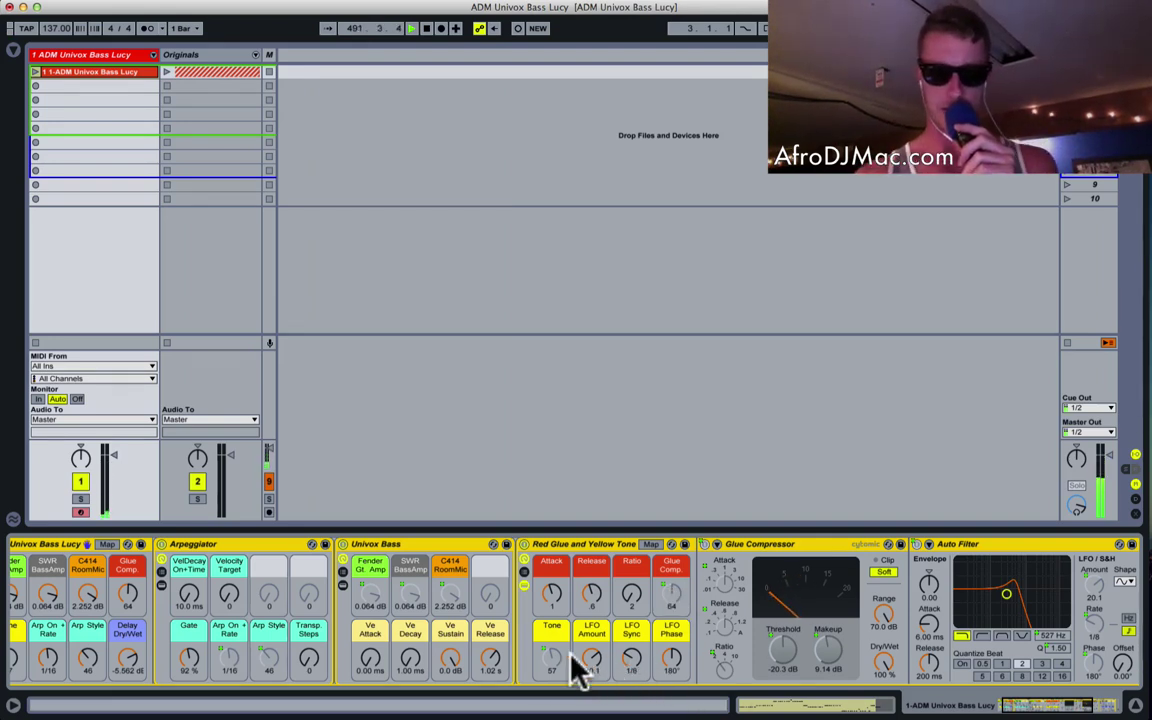
left_click_drag(587, 662, 587, 690)
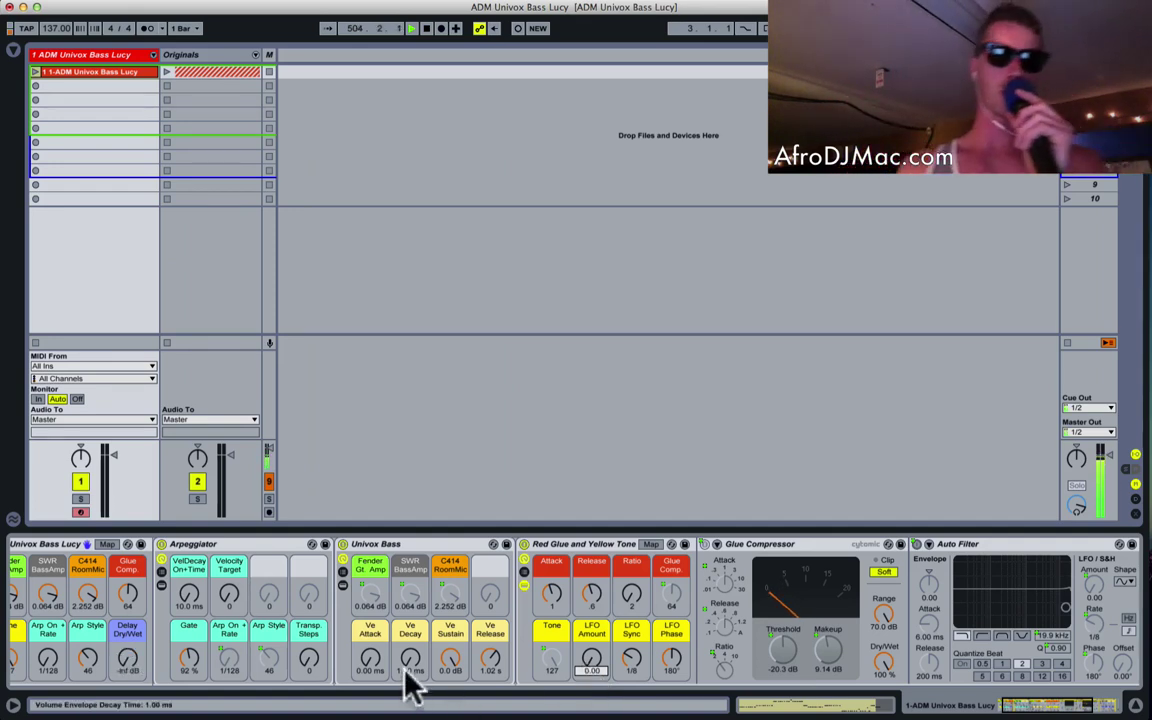
Hide the devices inside the Red Glue and Yellow Tone rack and select the main ADM Univox Bass Lucy rack.
scroll(437, 630, "left", 2)
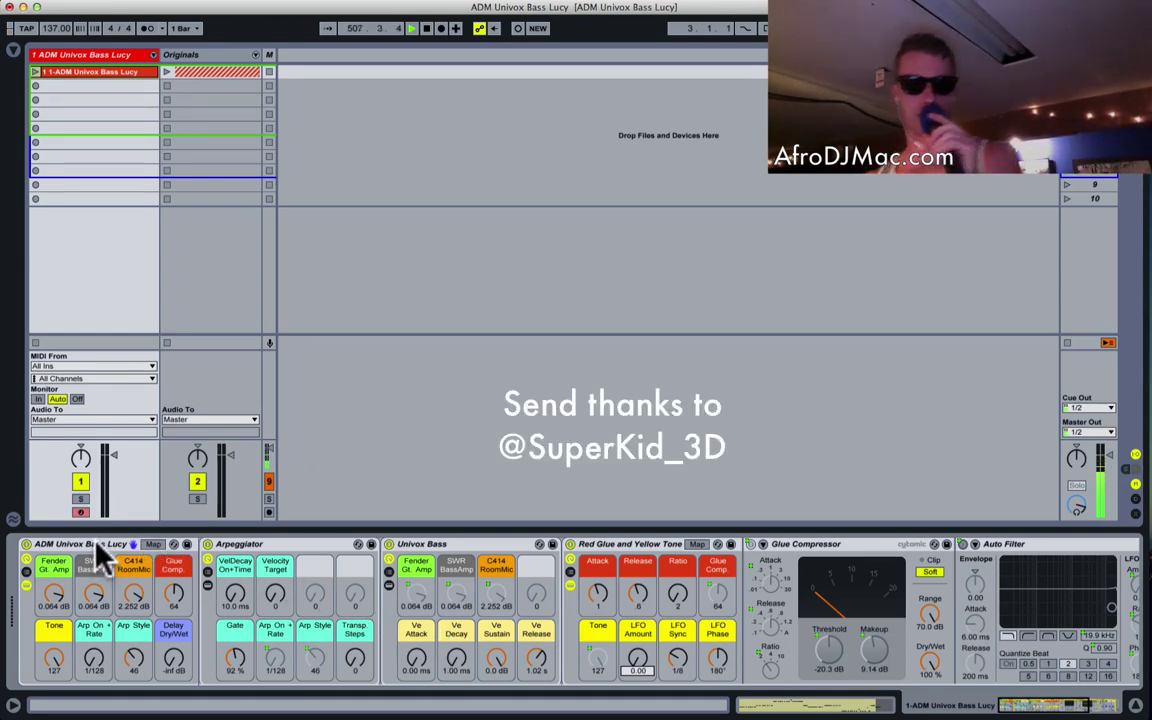
left_click(570, 585)
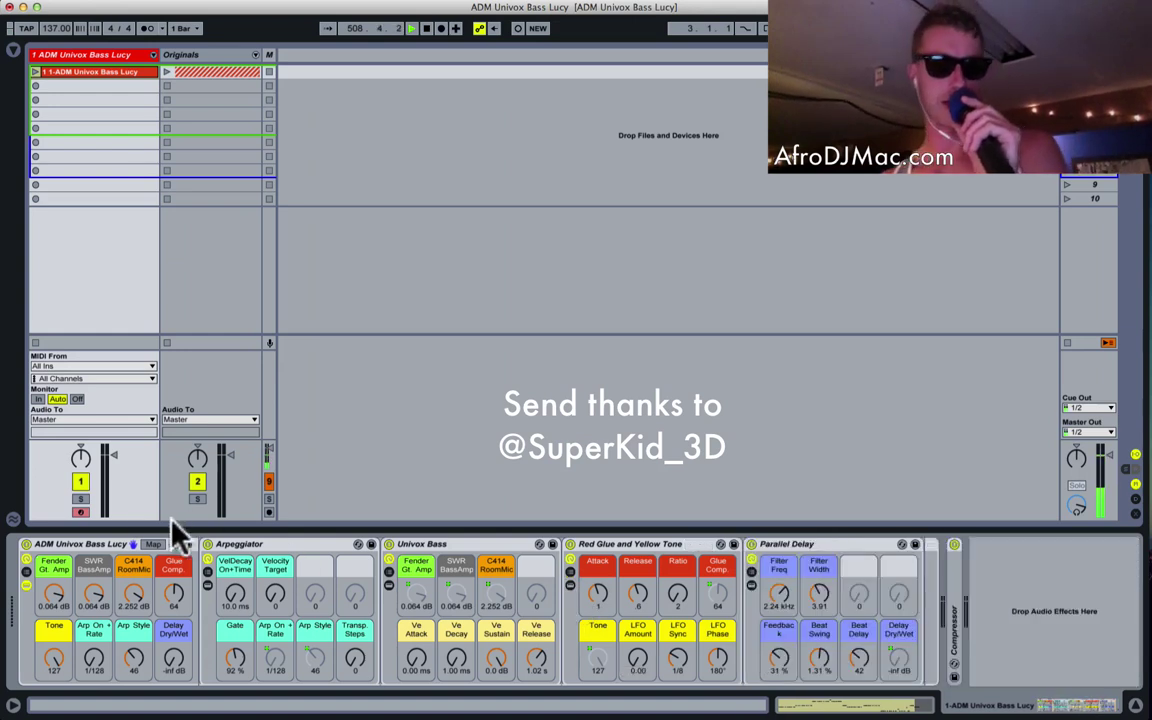
left_click(110, 547)
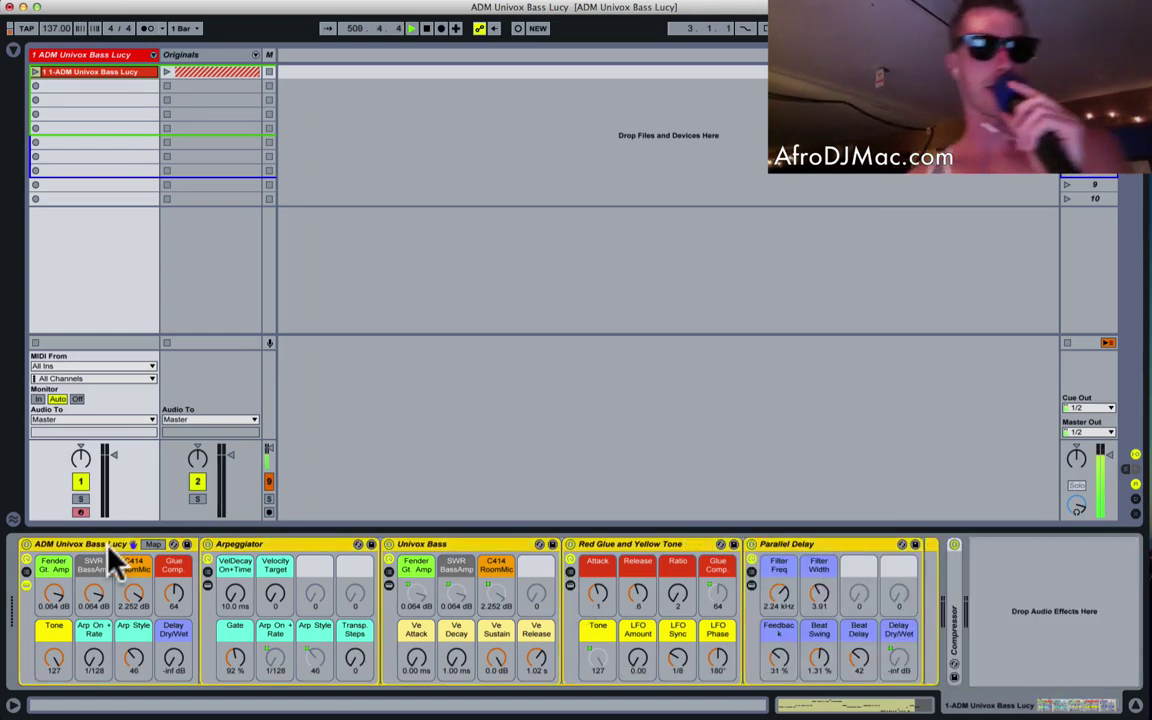